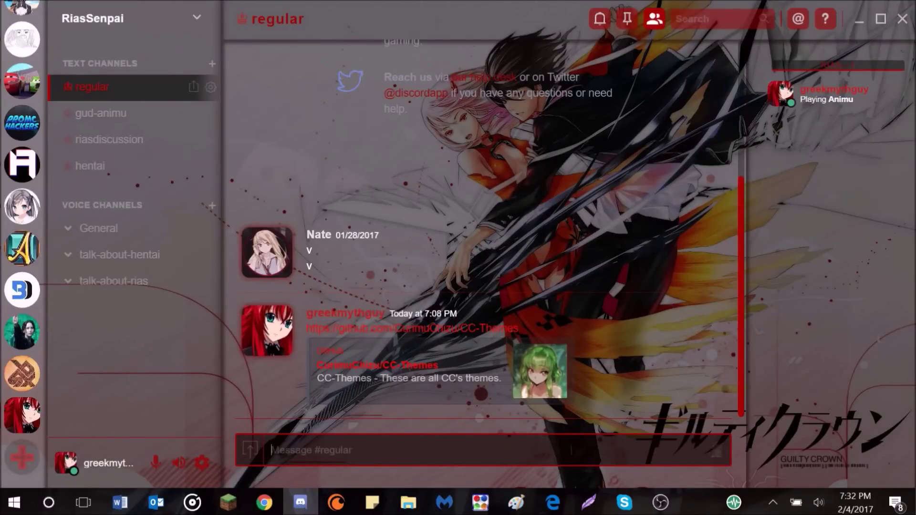
pyautogui.scroll(3, 482, 229)
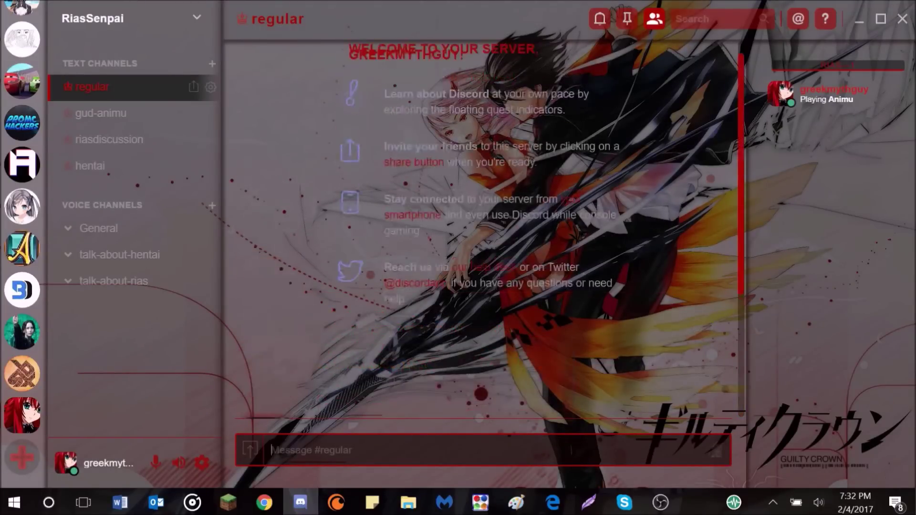
pyautogui.scroll(-3, 481, 229)
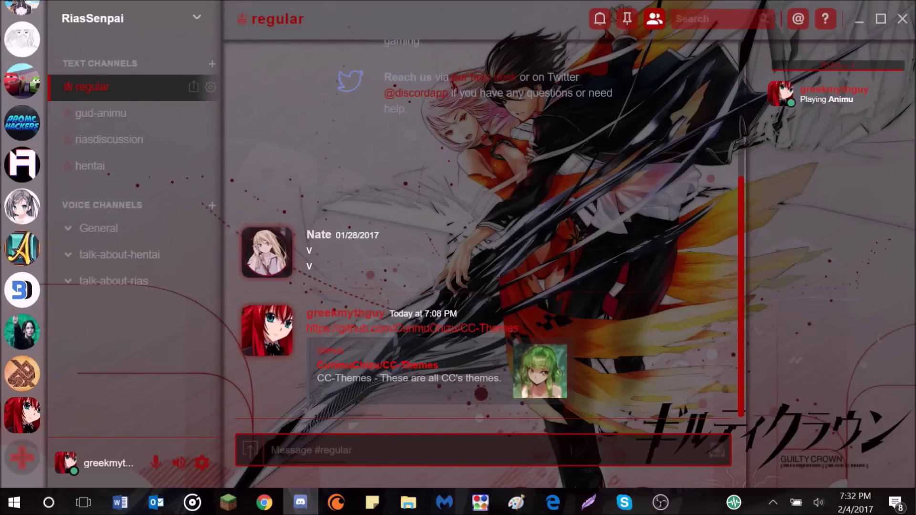
# - Open the user settings and look through the Appearance and Nitro pages
pyautogui.click(202, 463)
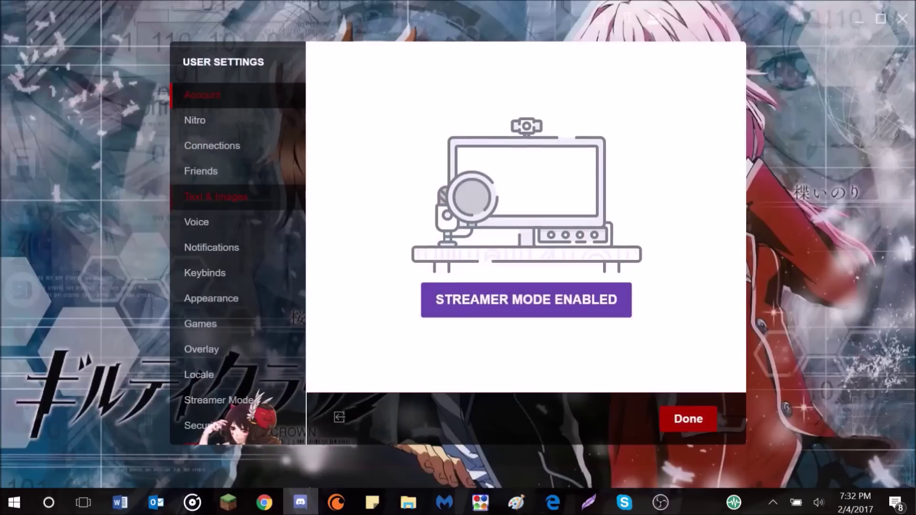
pyautogui.click(211, 298)
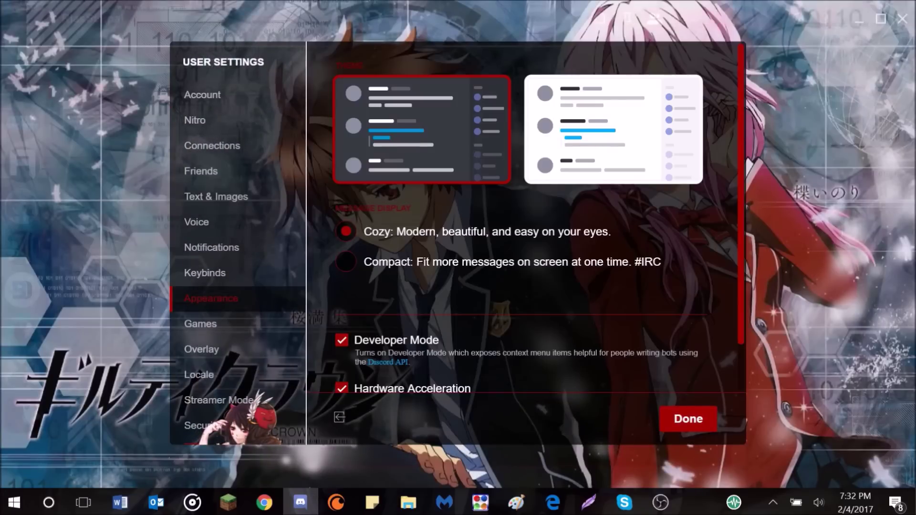
pyautogui.click(195, 120)
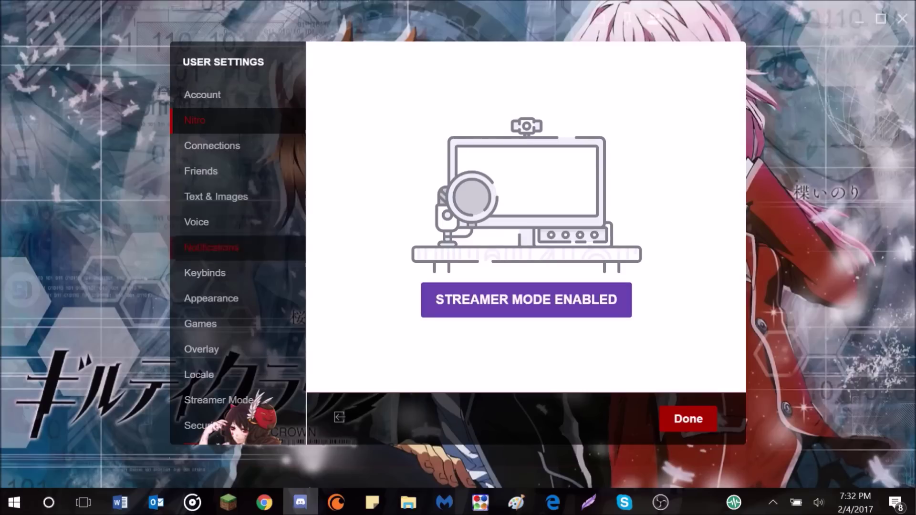
pyautogui.click(211, 298)
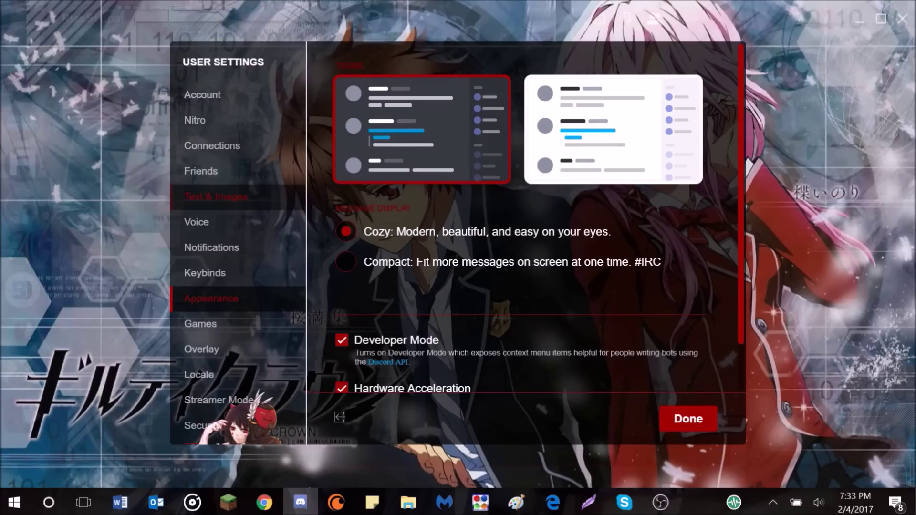
# - Examine the BetterDiscord custom CSS and core options in the user settings, and close the settings
pyautogui.scroll(-2, 229, 262)
pyautogui.click(215, 431)
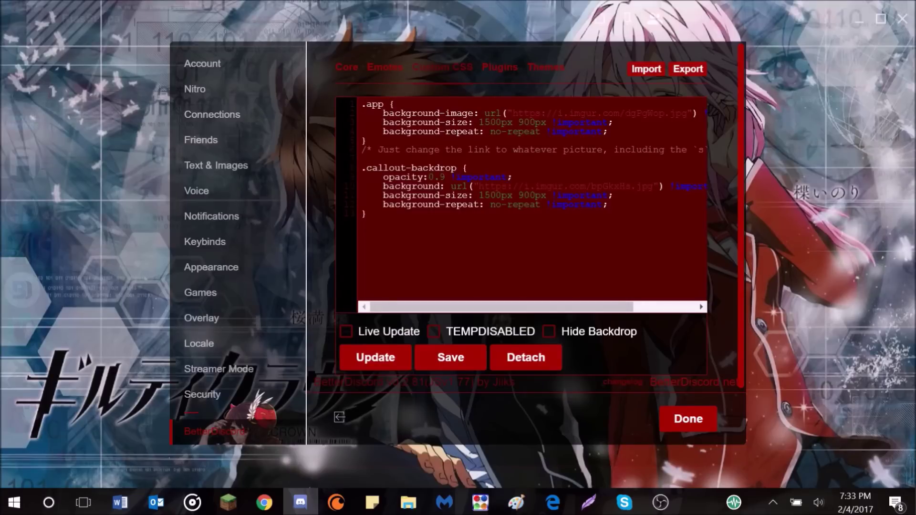
pyautogui.click(347, 67)
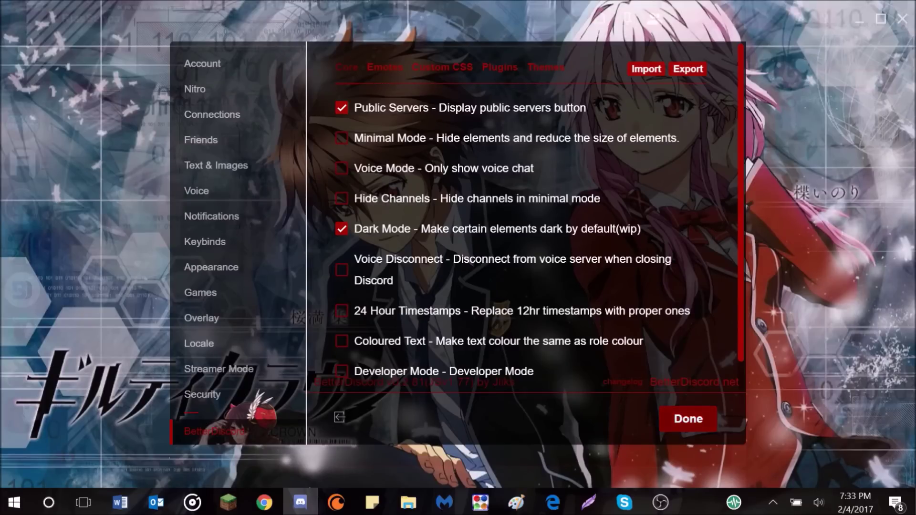
pyautogui.click(687, 419)
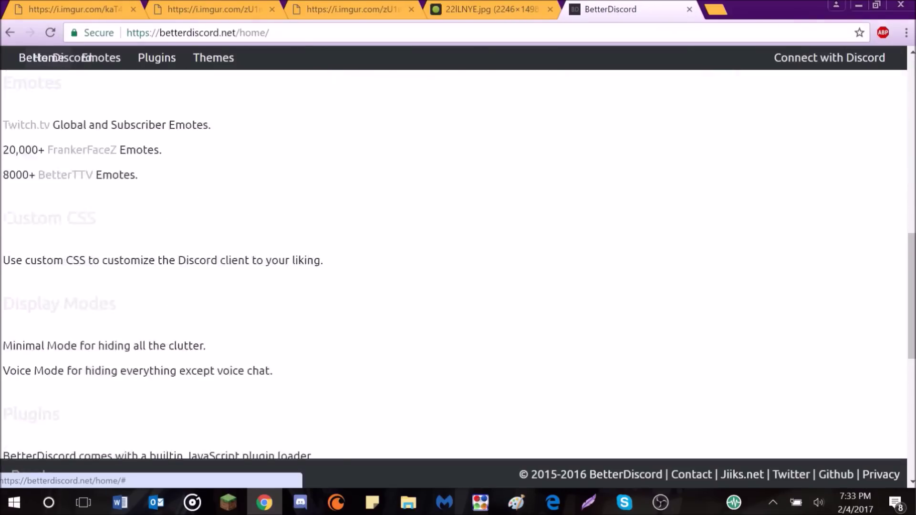
# - Try to download BetterDiscord v0.2.82 for Windows from the betterdiscord.net home page, and close the page
pyautogui.click(45, 57)
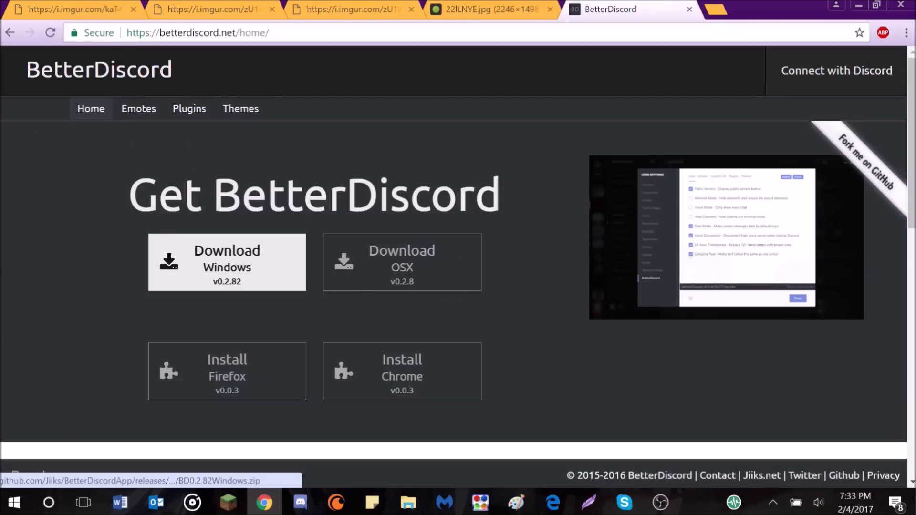
pyautogui.click(227, 262)
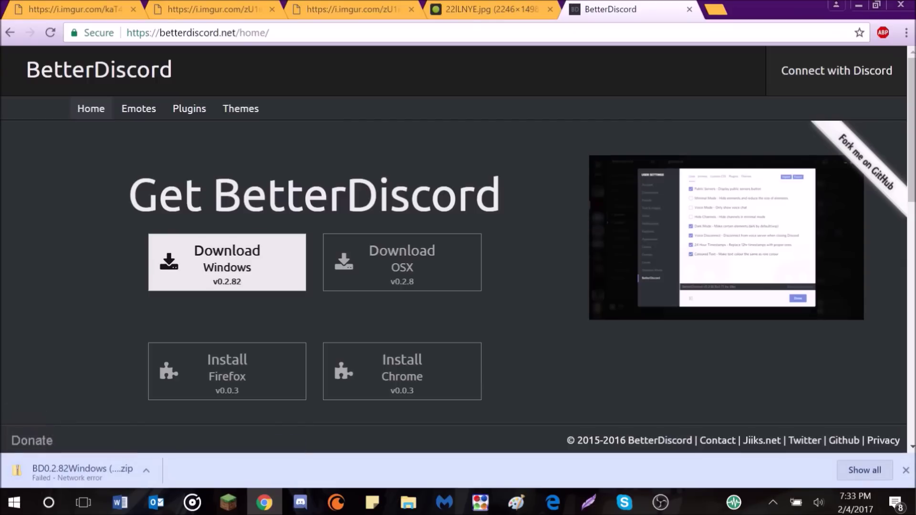
pyautogui.click(689, 9)
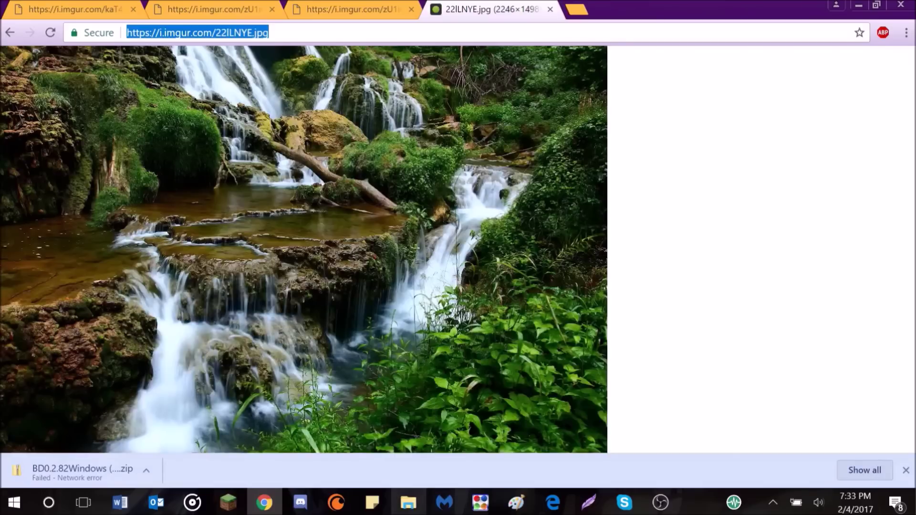
# - Switch to File Explorer and open the extracted BD0.2.82Windows folder in Downloads
pyautogui.click(408, 502)
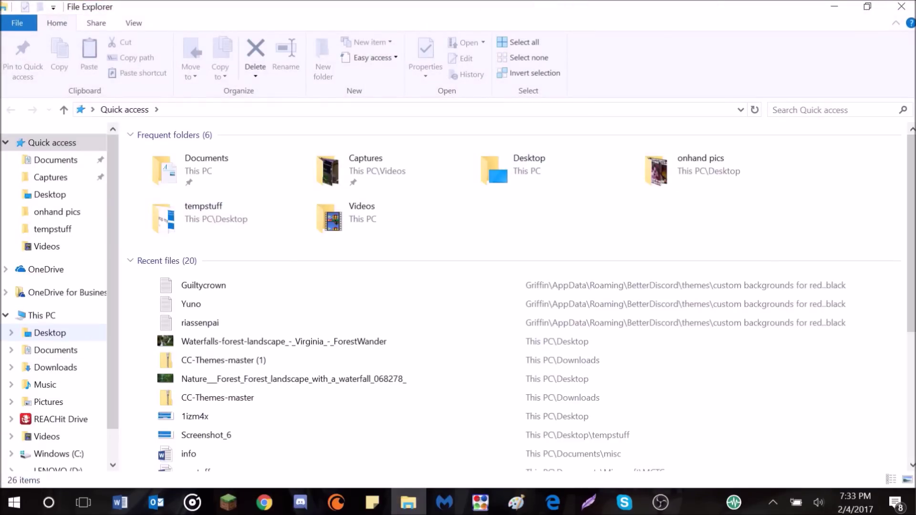
pyautogui.click(55, 367)
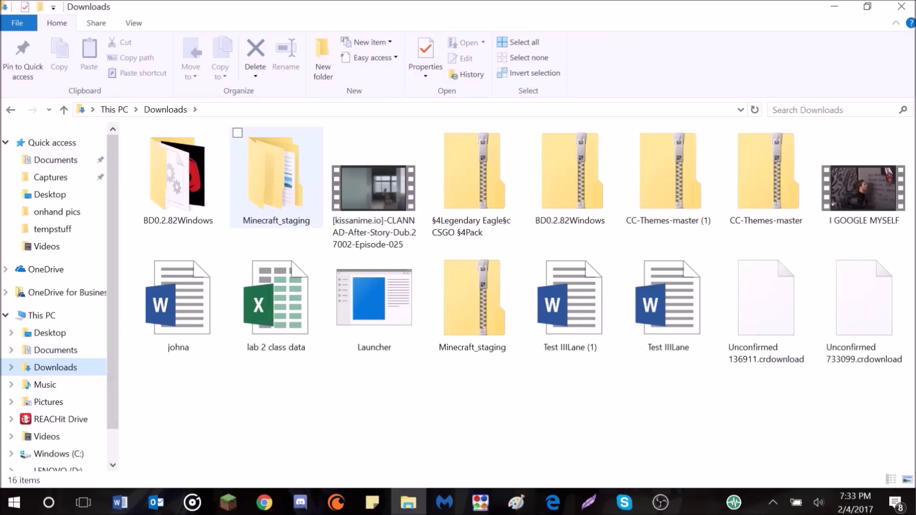
pyautogui.click(570, 177)
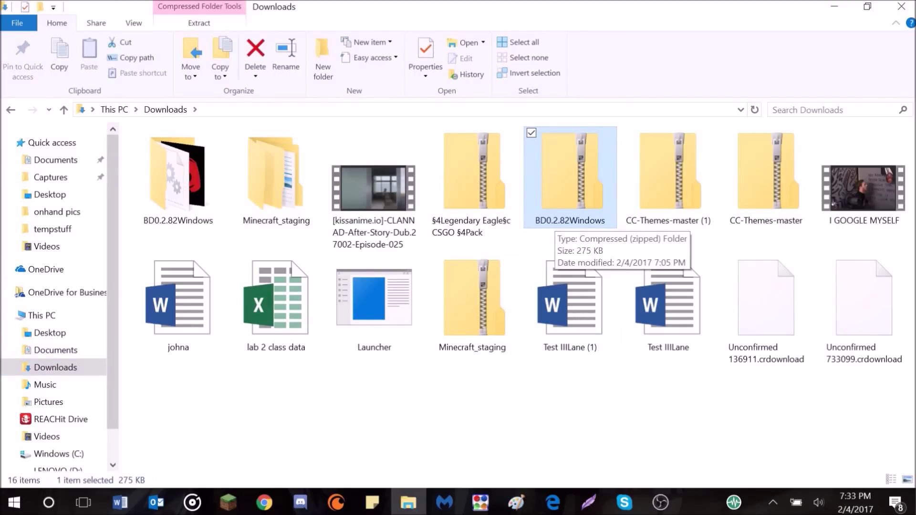
pyautogui.rightClick(570, 210)
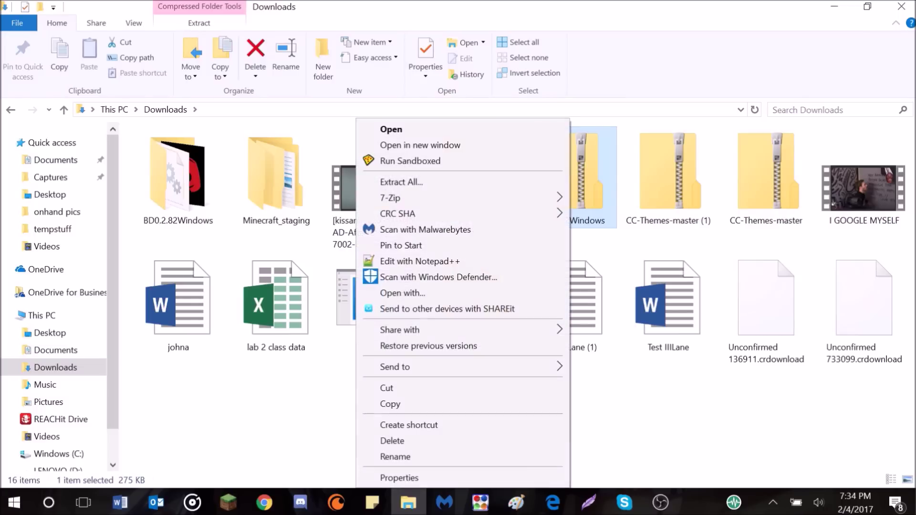
pyautogui.click(178, 177)
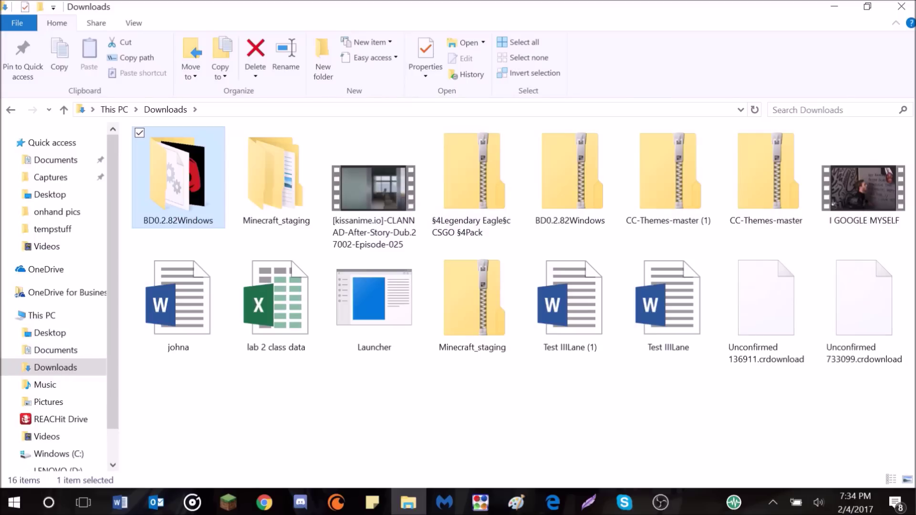
pyautogui.press('Return')
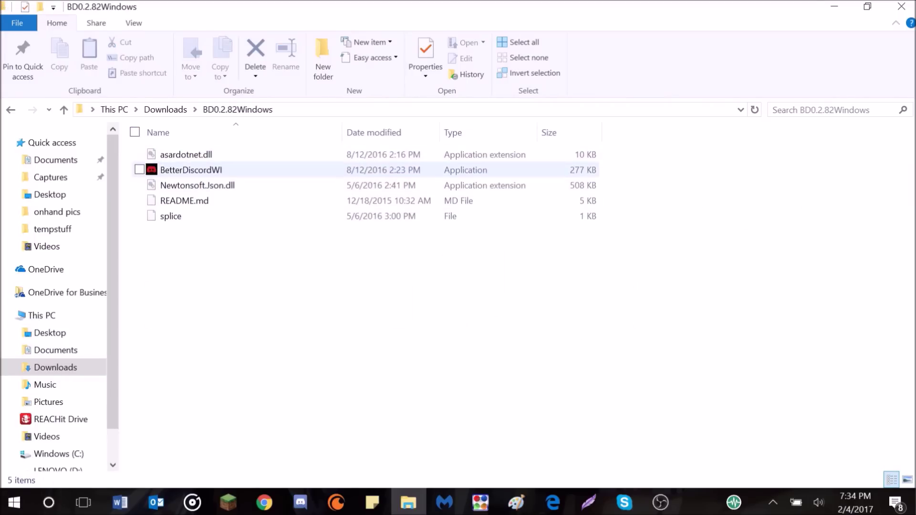
# - Launch the BetterDiscordWI installer, accept its license agreement and proceed to the installation options
pyautogui.click(191, 170)
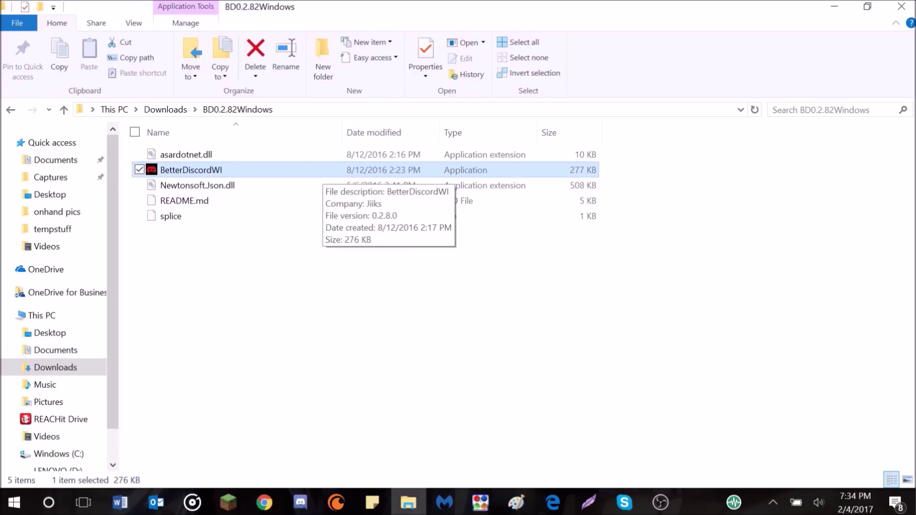
pyautogui.press('Return')
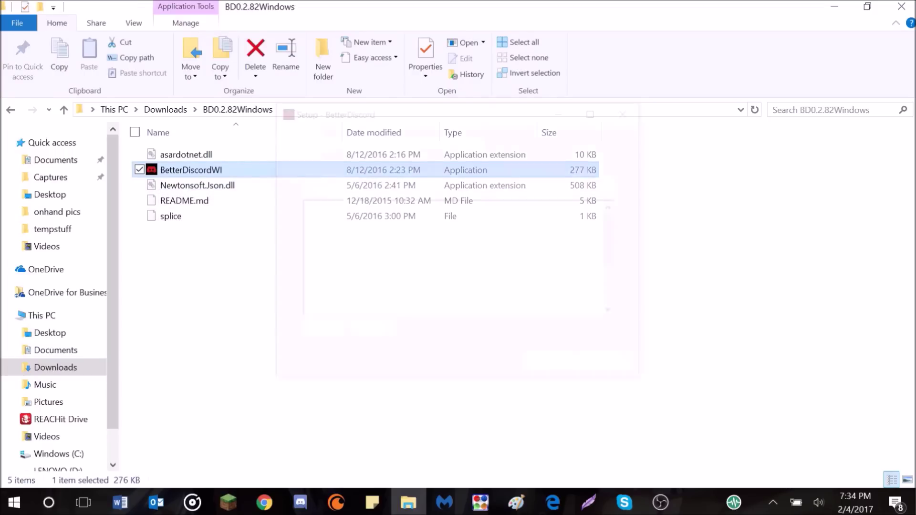
pyautogui.click(301, 331)
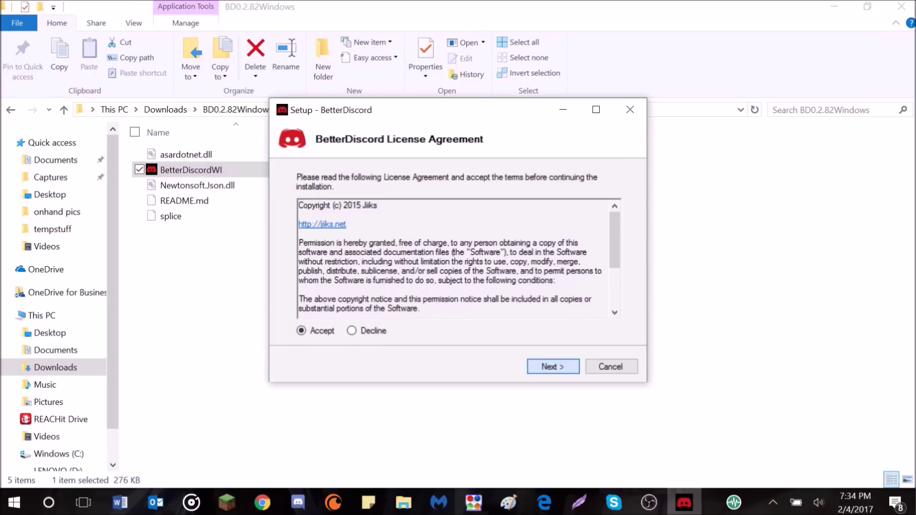
pyautogui.click(553, 367)
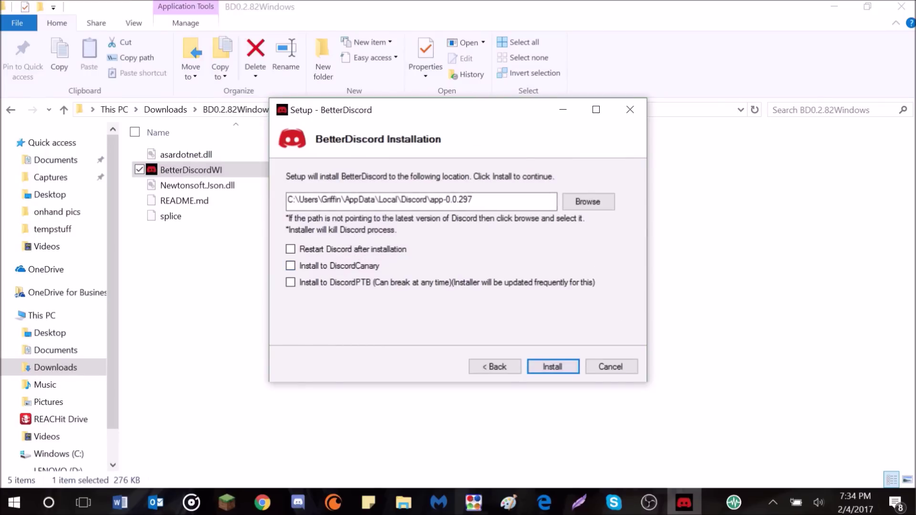
# - Toggle the restart-Discord and DiscordPTB install options on and off, and exit the setup and its folder without installing
pyautogui.click(290, 249)
pyautogui.click(290, 249)
pyautogui.click(290, 282)
pyautogui.click(290, 282)
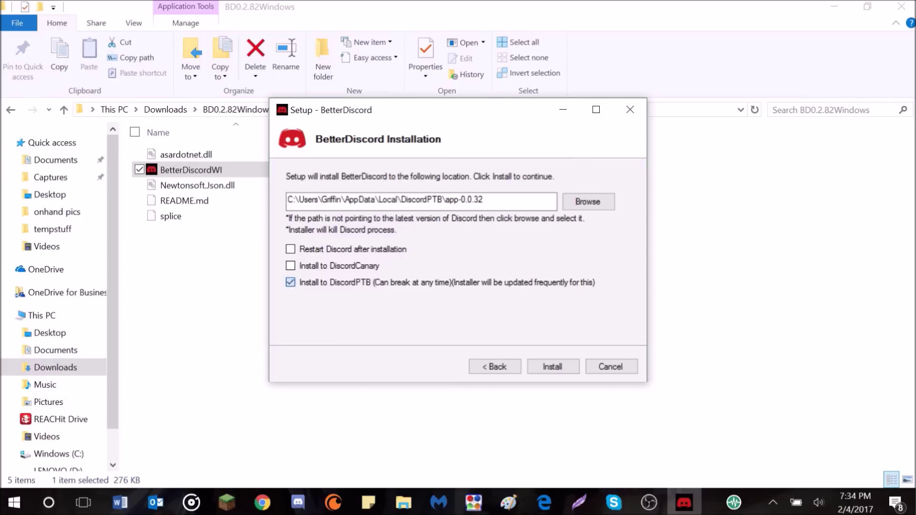
pyautogui.click(290, 282)
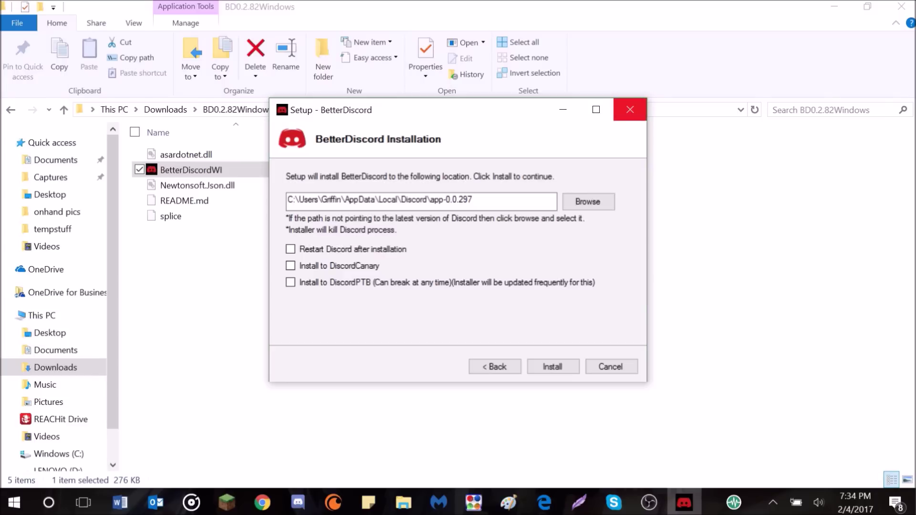
pyautogui.click(630, 109)
pyautogui.click(513, 305)
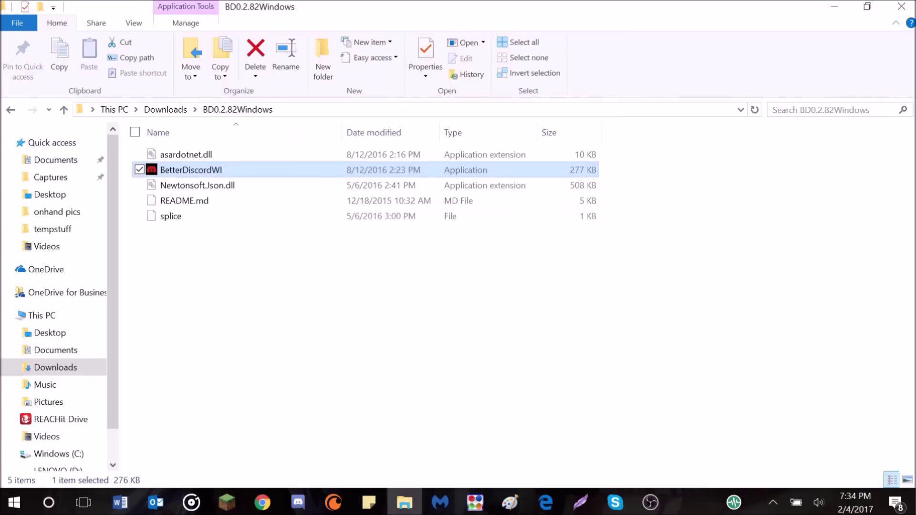
pyautogui.click(901, 7)
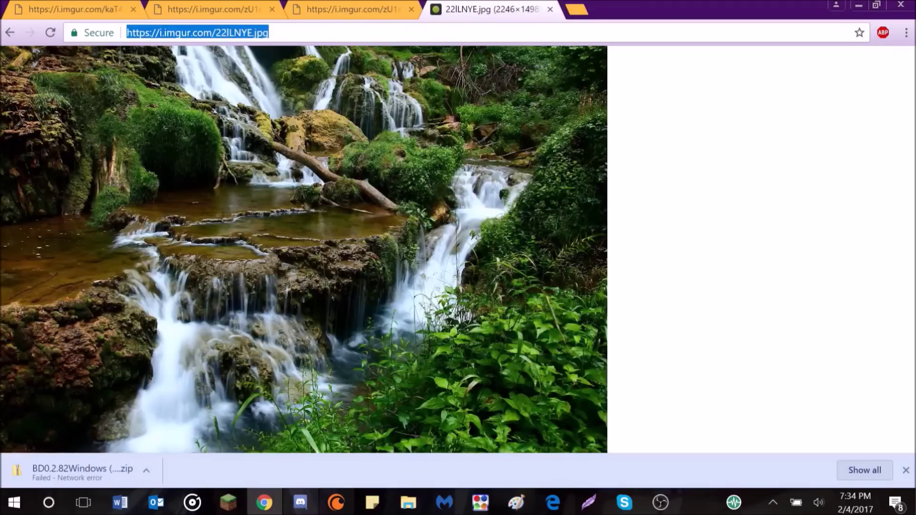
# - Switch to Discord and review the installed themes in the BetterDiscord settings, and close the settings
pyautogui.click(301, 503)
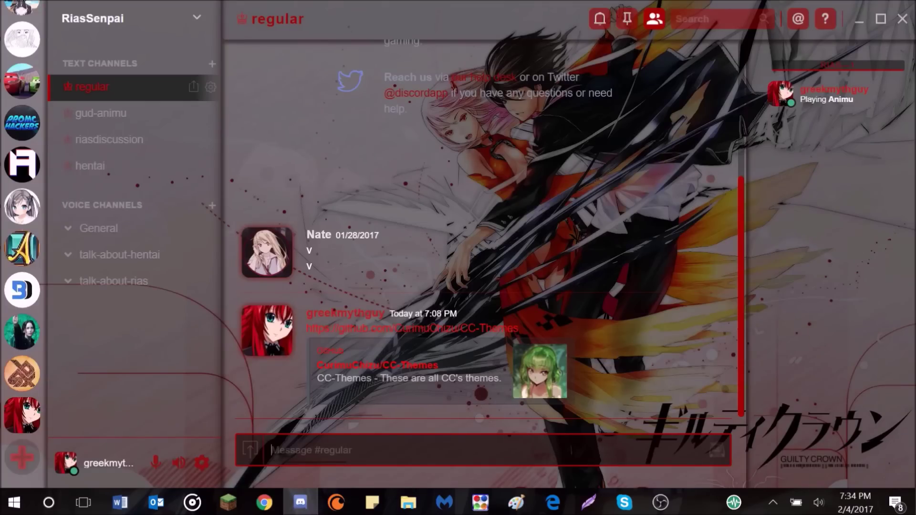
pyautogui.click(202, 463)
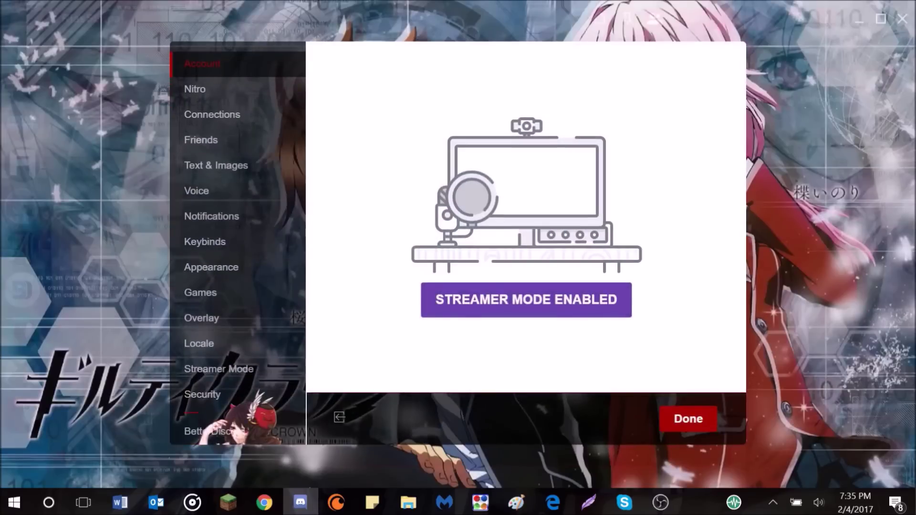
pyautogui.click(214, 432)
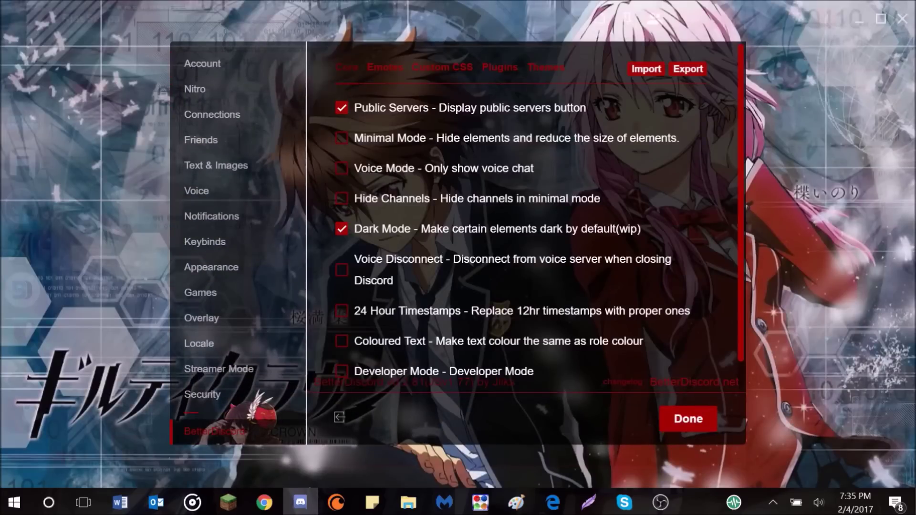
pyautogui.click(545, 67)
pyautogui.scroll(-4, 525, 215)
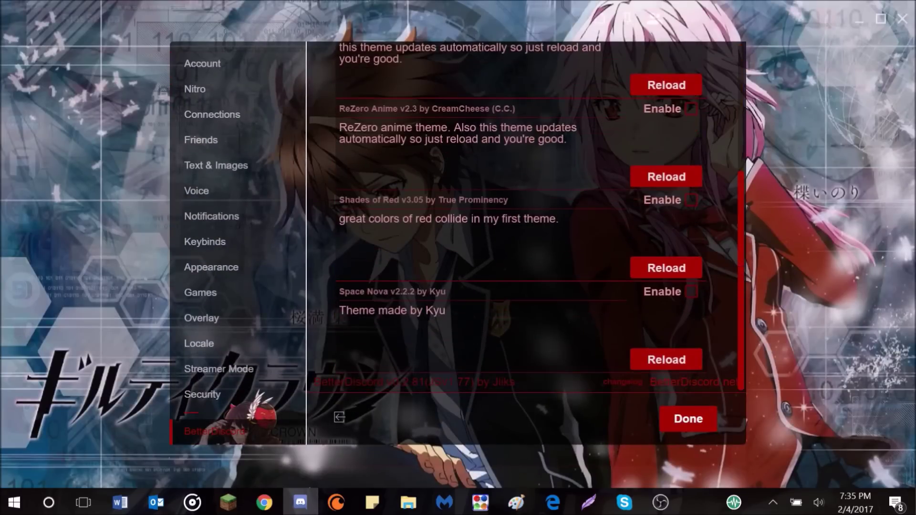
pyautogui.press('Escape')
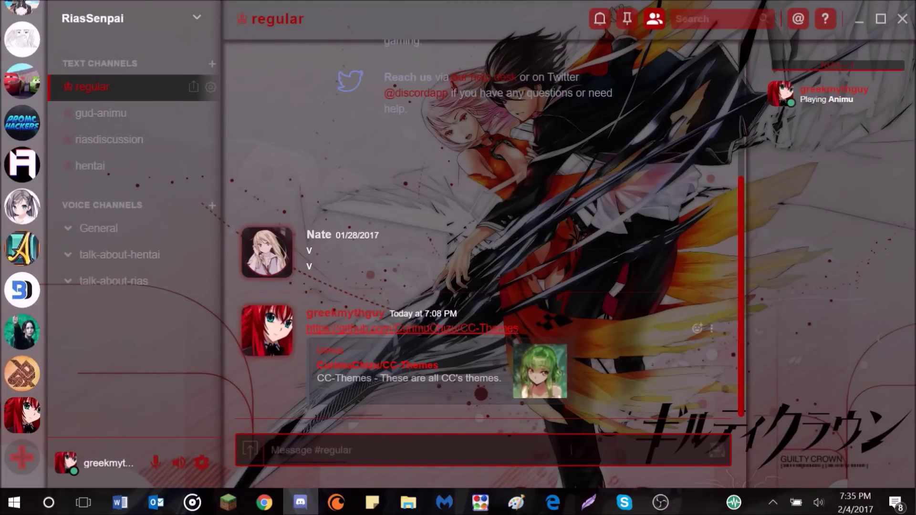
# - Open the CC-Themes GitHub repository from the channel message and go to its theme download instructions
pyautogui.click(413, 328)
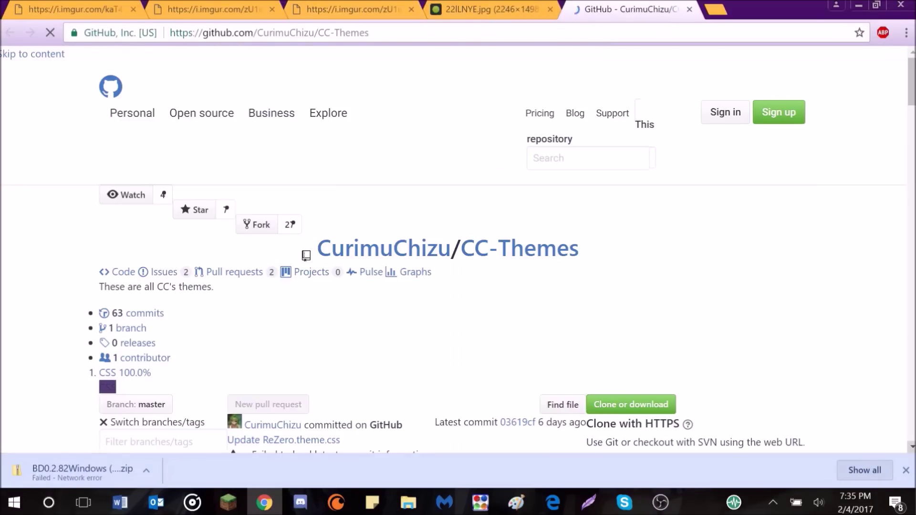
pyautogui.click(906, 470)
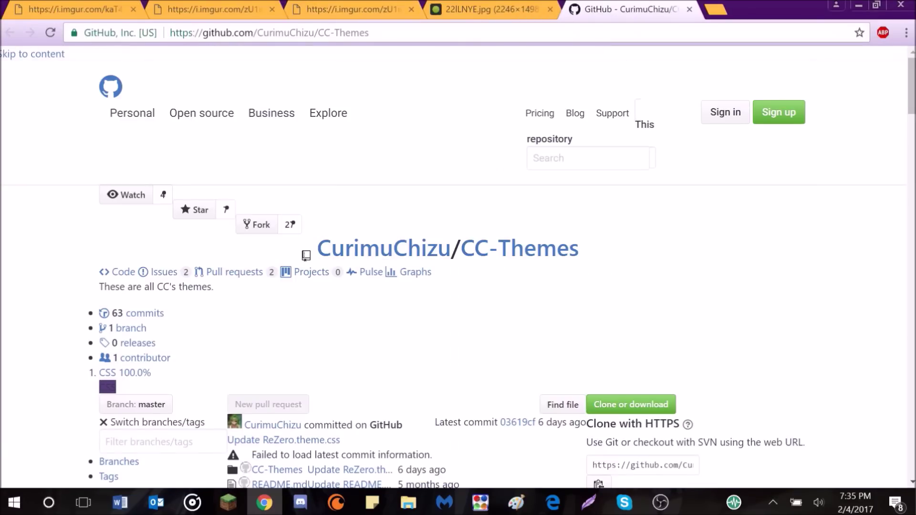
pyautogui.scroll(-3, 384, 83)
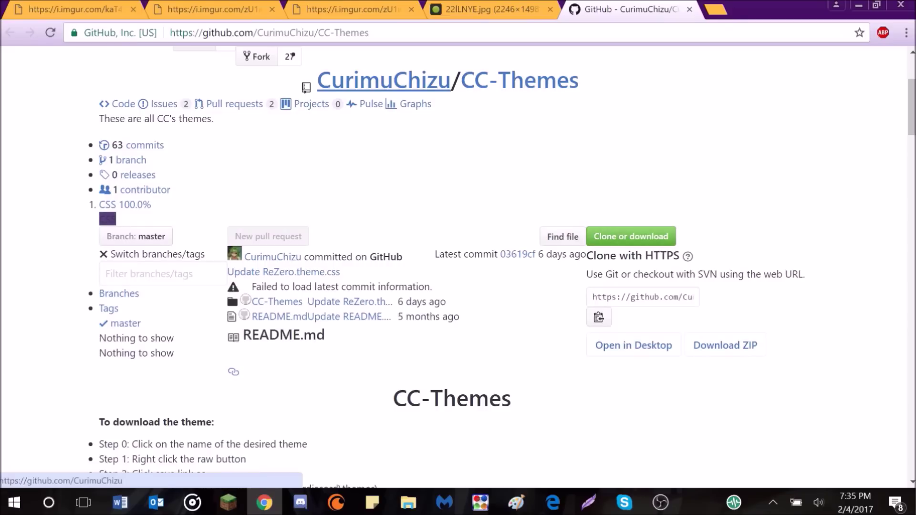
pyautogui.scroll(-6, 452, 267)
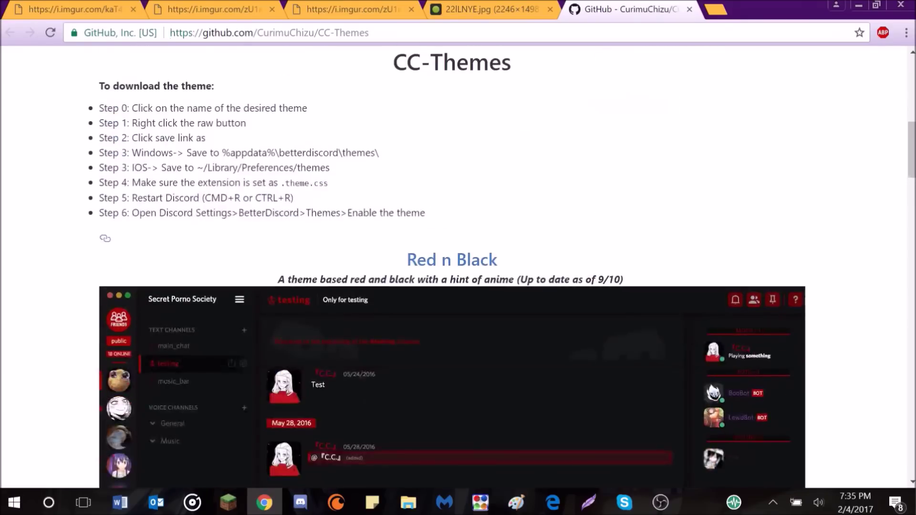
# - Look over the Red n Black and ReZero theme previews and download the CC-Themes repository as a ZIP archive
pyautogui.scroll(-3, 452, 267)
pyautogui.scroll(-10, 742, 432)
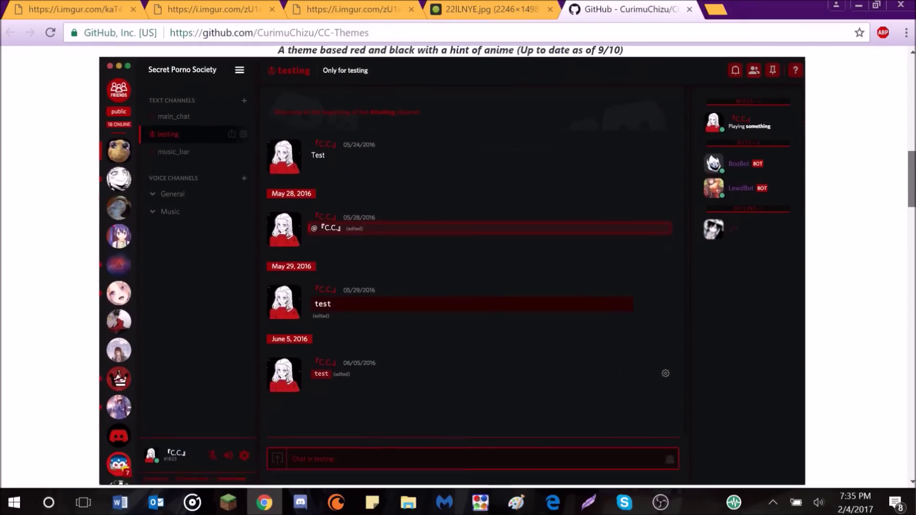
pyautogui.scroll(-12, 742, 432)
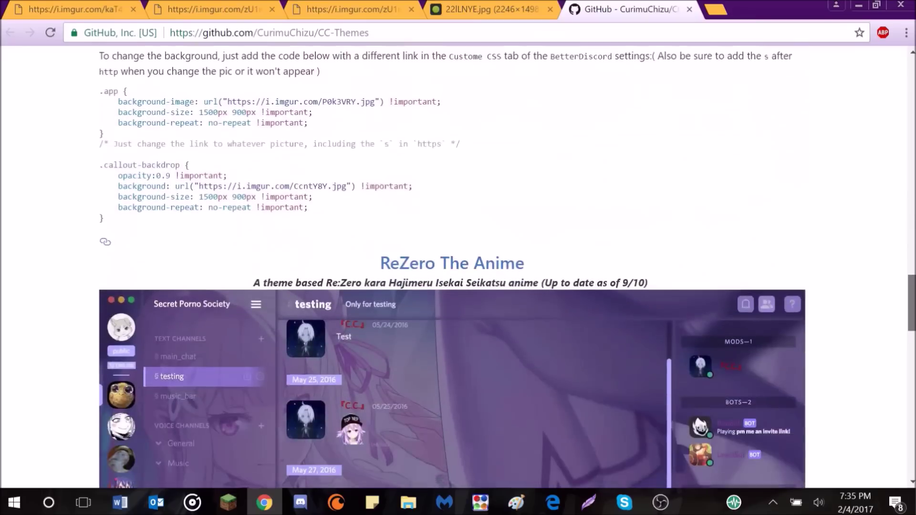
pyautogui.scroll(-9, 734, 185)
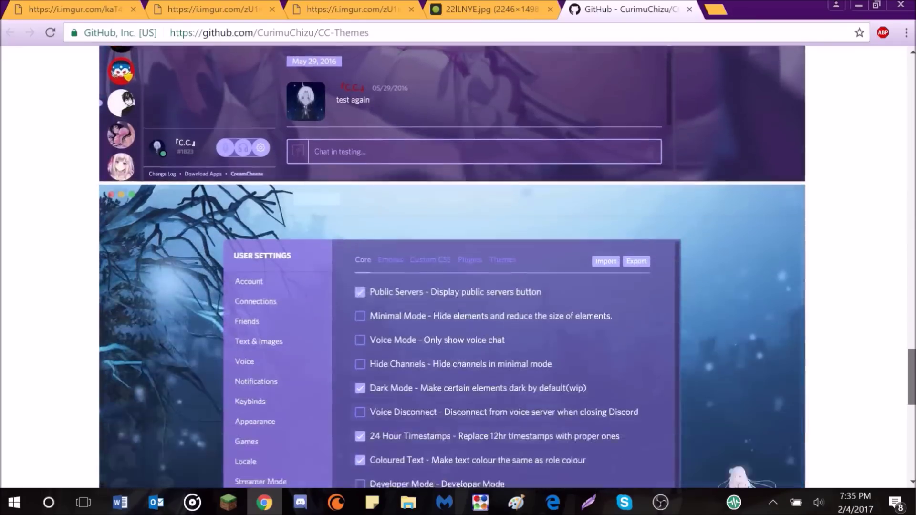
pyautogui.scroll(15, 734, 186)
pyautogui.scroll(20, 733, 185)
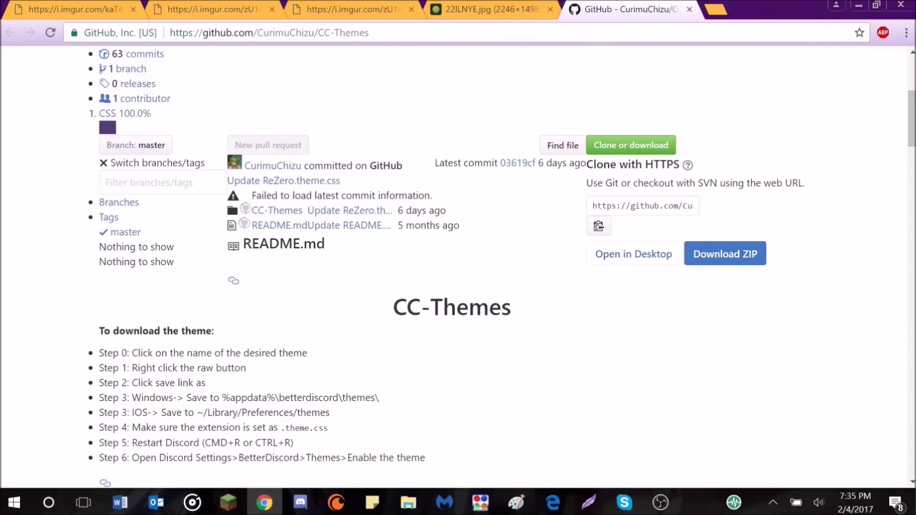
pyautogui.click(725, 254)
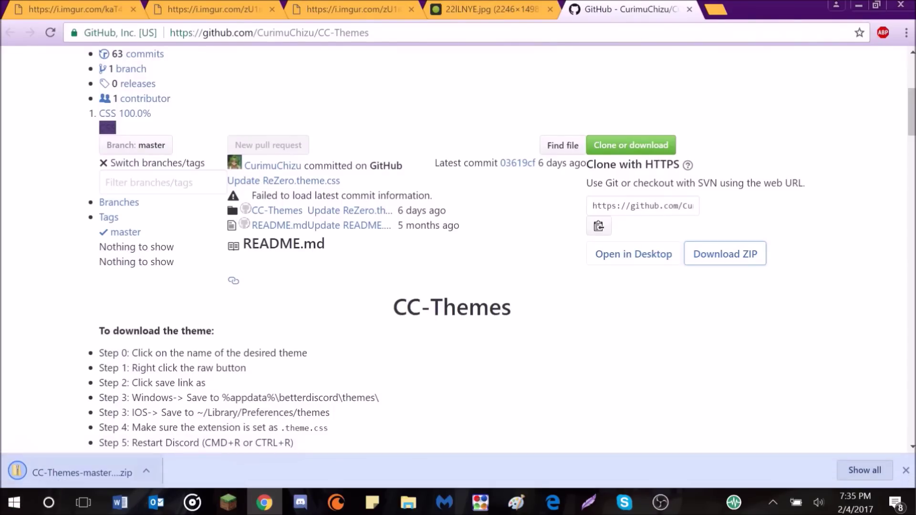
# - Open the CC-Themes-master (1) archive from the Downloads folder and go into its CC-Themes folder
pyautogui.click(146, 471)
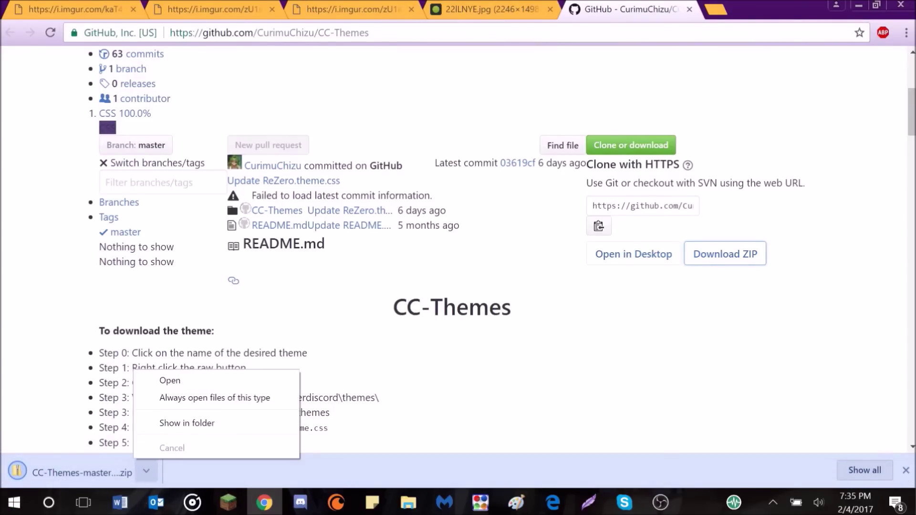
pyautogui.click(187, 422)
pyautogui.click(408, 502)
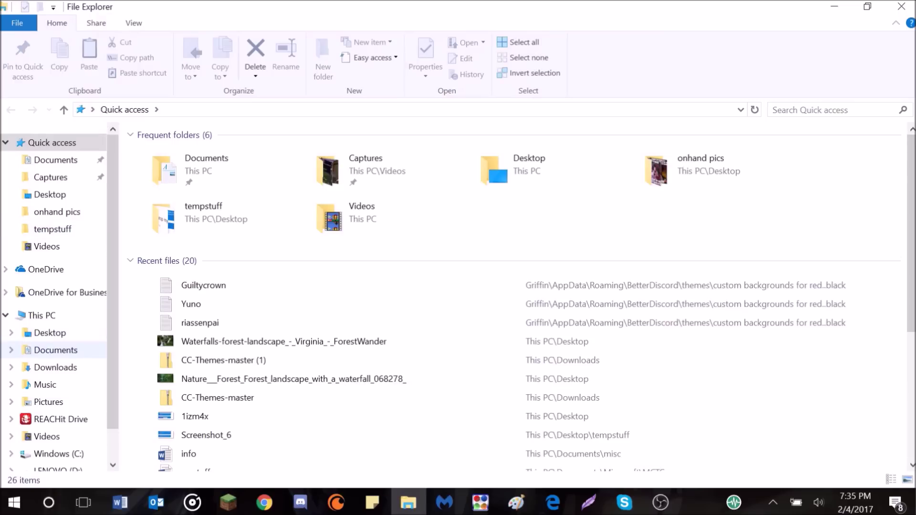
pyautogui.click(55, 367)
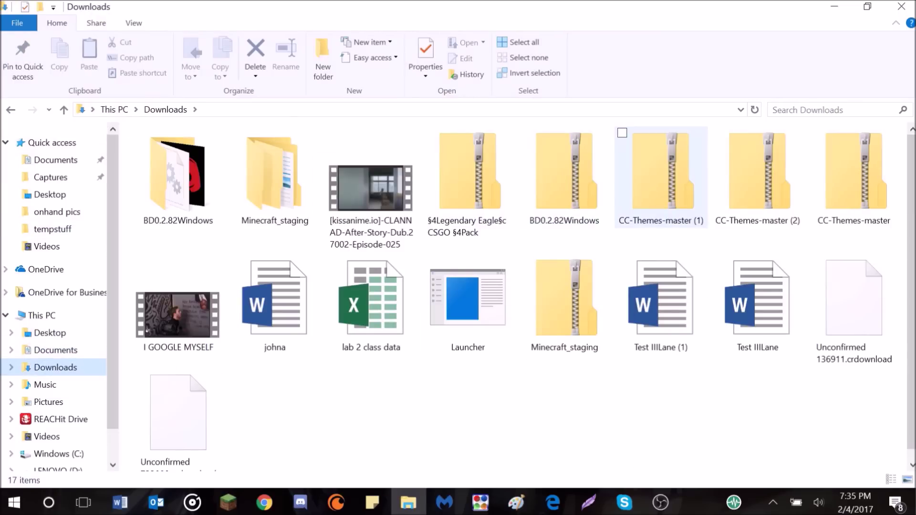
pyautogui.doubleClick(661, 176)
pyautogui.doubleClick(196, 154)
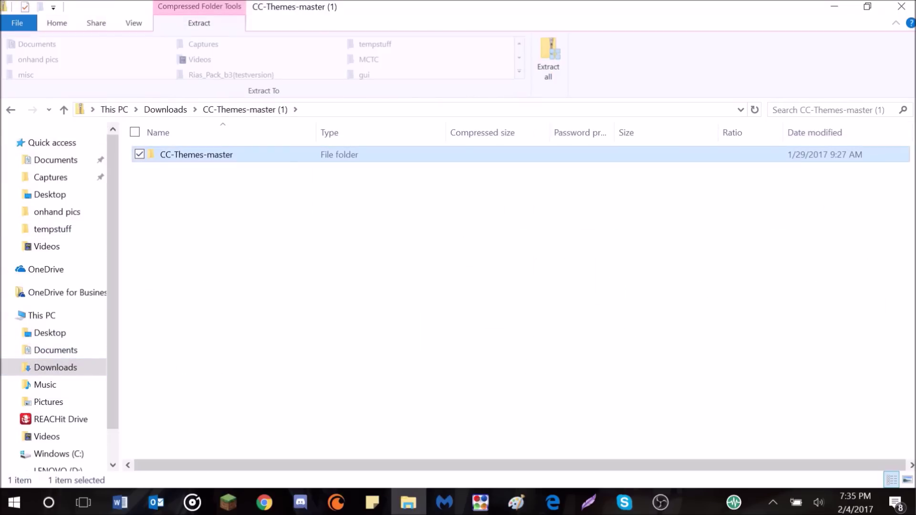
pyautogui.doubleClick(182, 154)
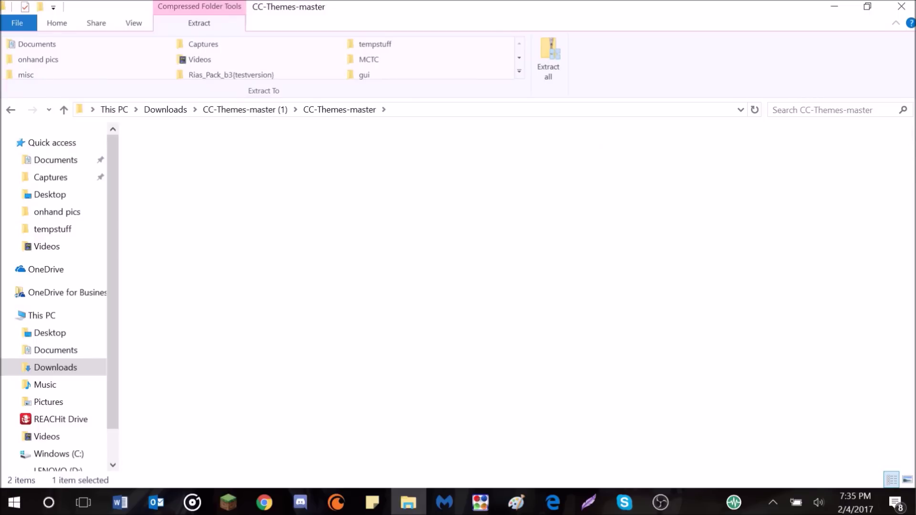
pyautogui.click(193, 154)
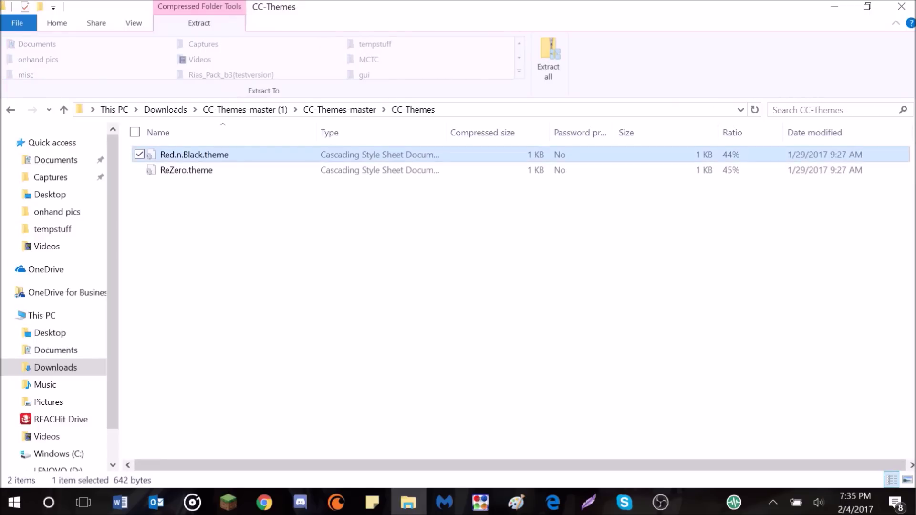
# - Copy the Red.n.Black.theme file from the archive's CC-Themes folder
pyautogui.click(186, 170)
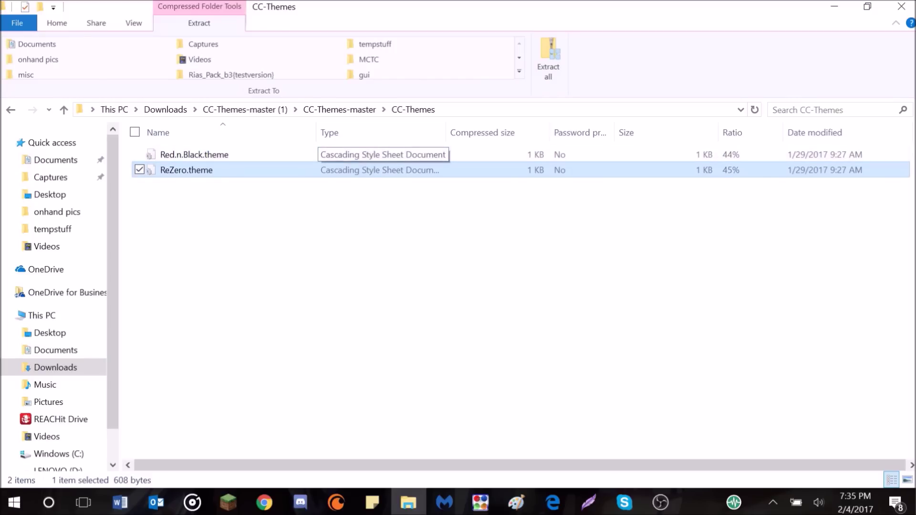
pyautogui.click(379, 154)
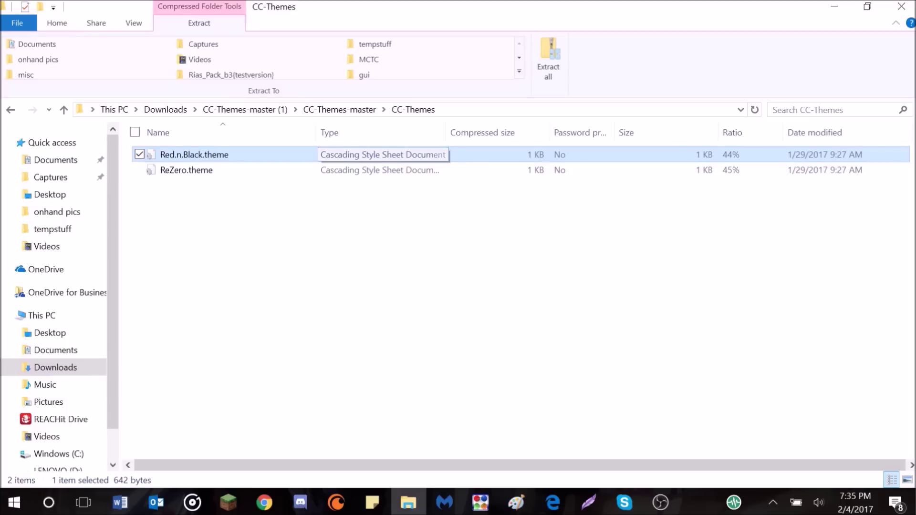
pyautogui.rightClick(204, 153)
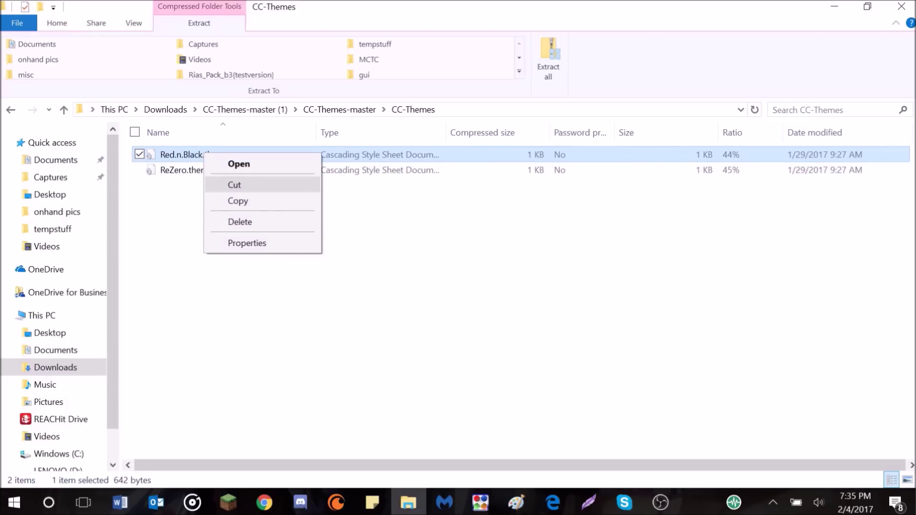
pyautogui.click(261, 201)
pyautogui.click(262, 200)
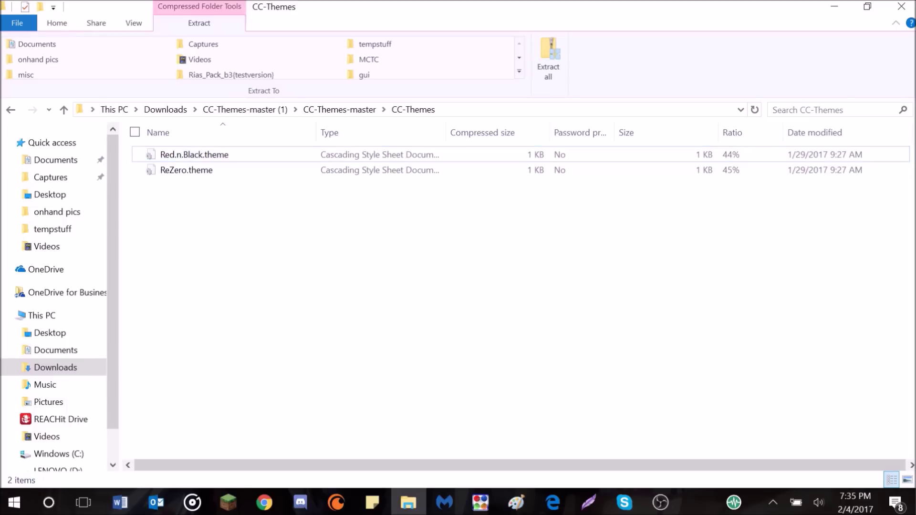
# - Paste the copied theme into the BetterDiscord themes folder under %appdata%, replacing the existing file
pyautogui.press('super+r')
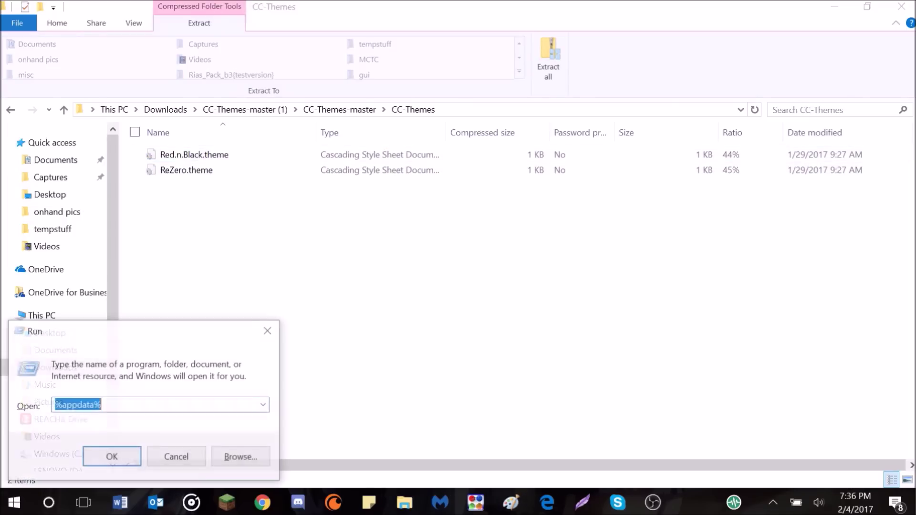
pyautogui.press('Right')
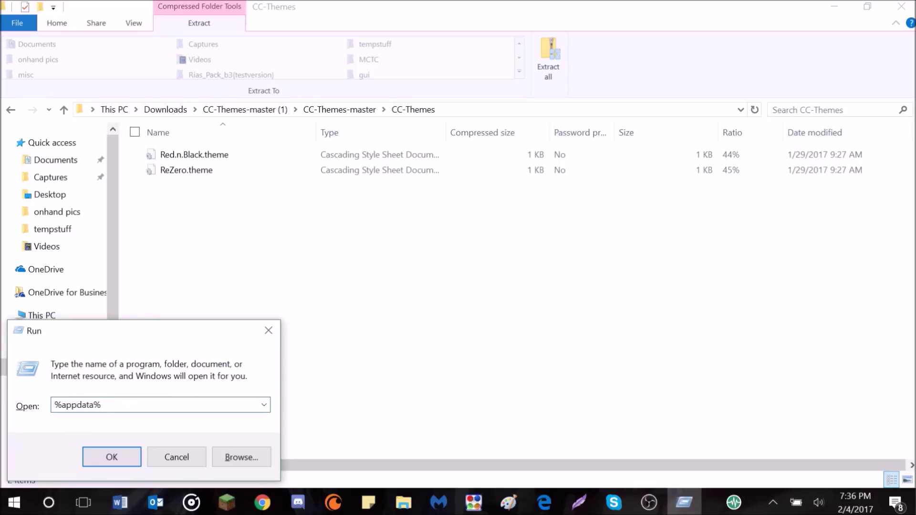
pyautogui.press('Return')
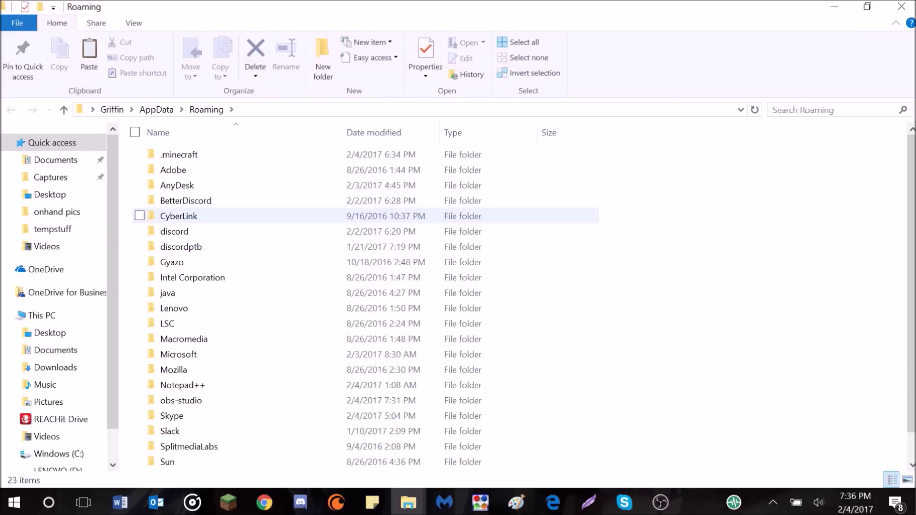
pyautogui.click(186, 201)
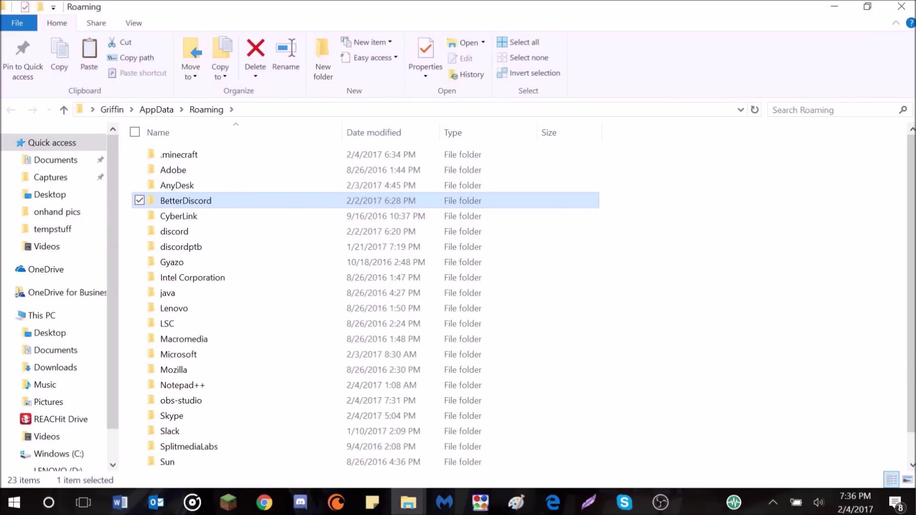
pyautogui.doubleClick(185, 200)
pyautogui.click(173, 185)
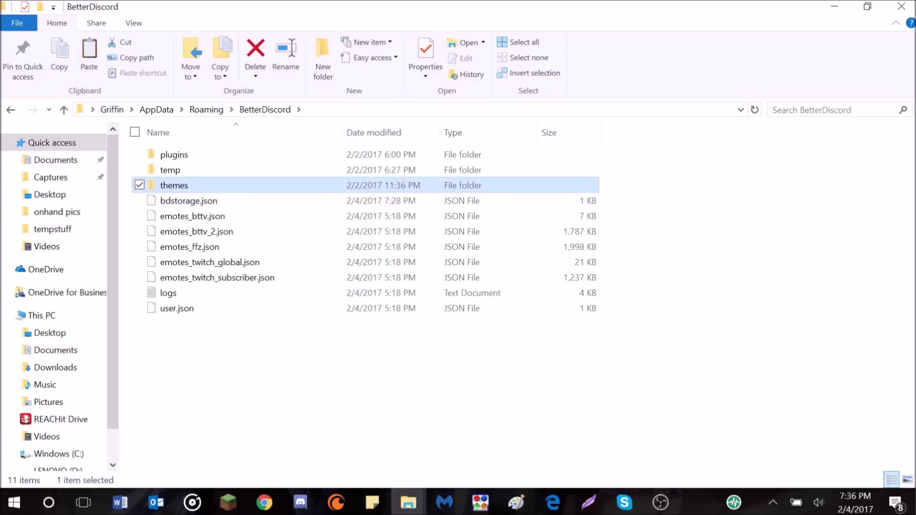
pyautogui.press('Return')
pyautogui.hotkey('ctrl', 'v')
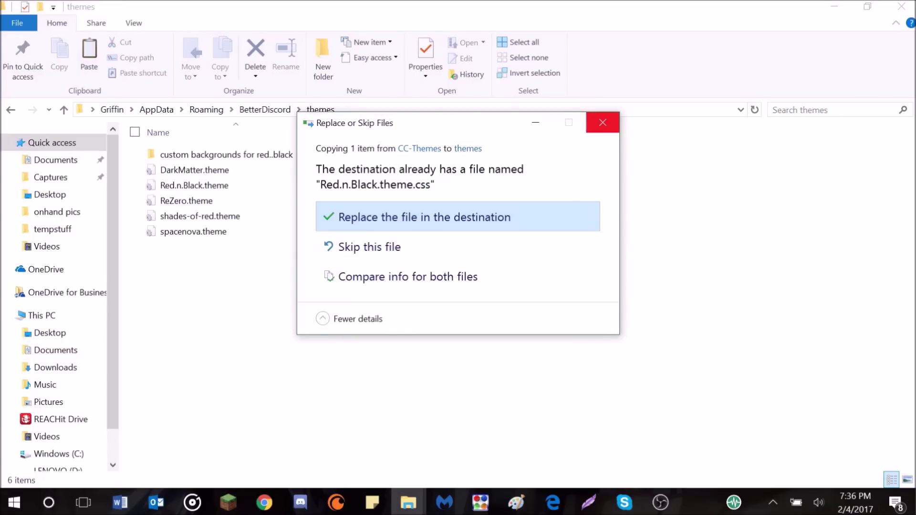
pyautogui.press('Return')
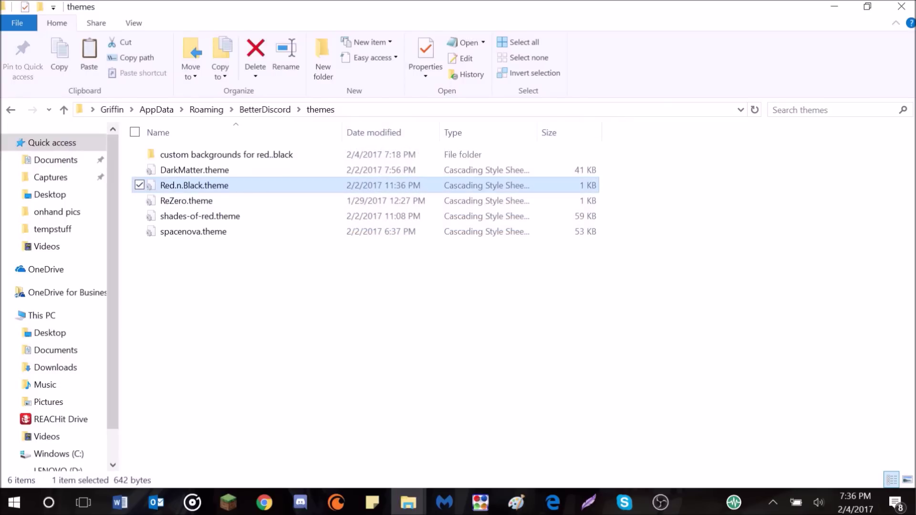
# - Switch to Discord and open the BetterDiscord page of the user settings
pyautogui.click(300, 503)
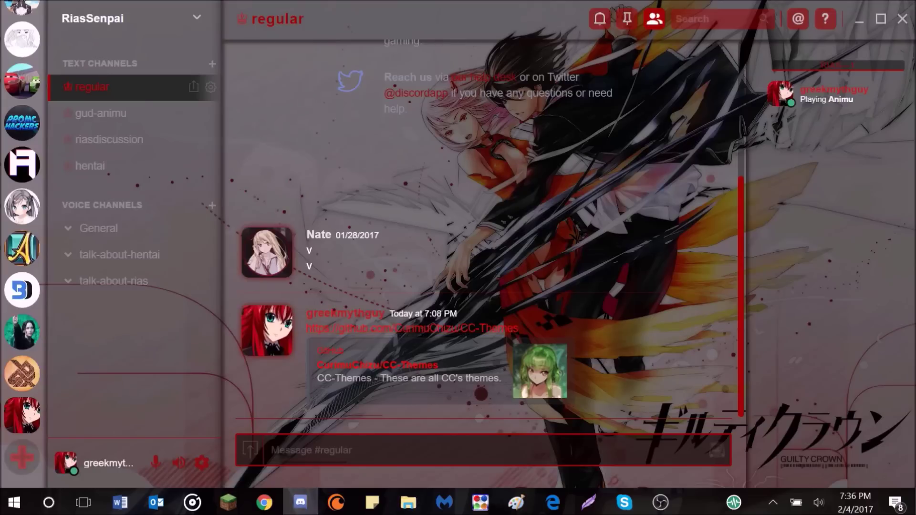
pyautogui.click(661, 502)
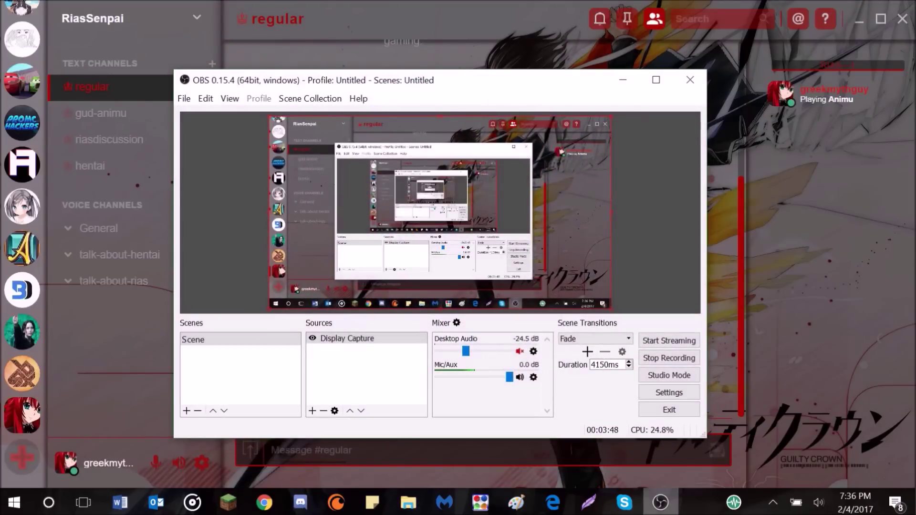
pyautogui.click(661, 503)
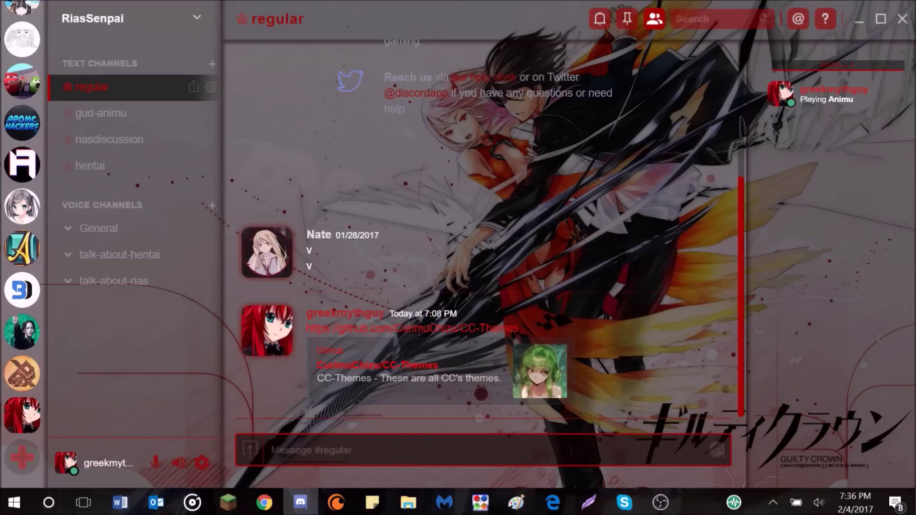
pyautogui.click(202, 462)
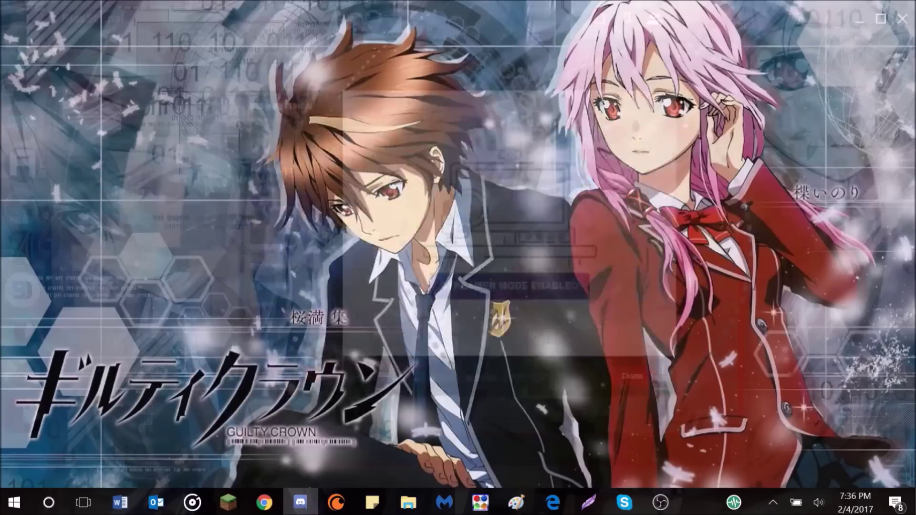
pyautogui.scroll(-1, 237, 273)
pyautogui.click(215, 431)
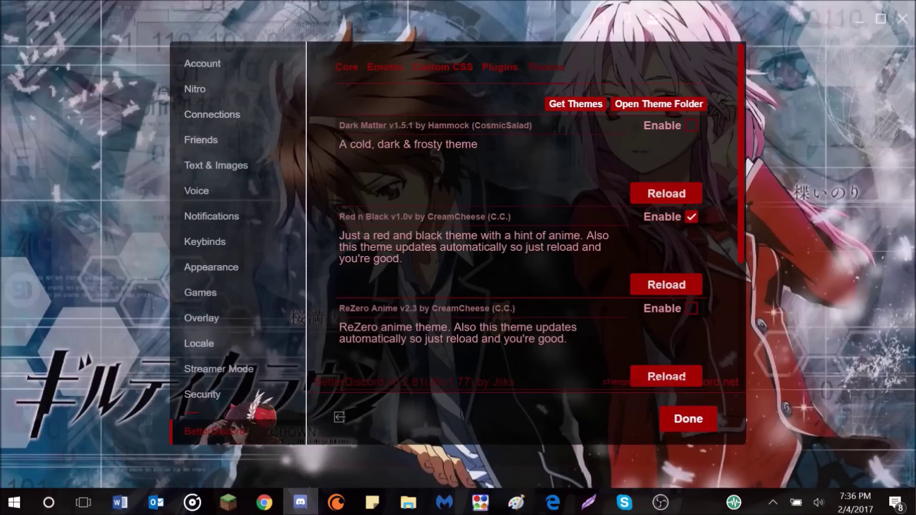
# - Delete all code from BetterDiscord's Custom CSS editor, apply the update and close the settings
pyautogui.click(442, 67)
pyautogui.moveTo(372, 214); pyautogui.dragTo(361, 102)
pyautogui.press('BackSpace')
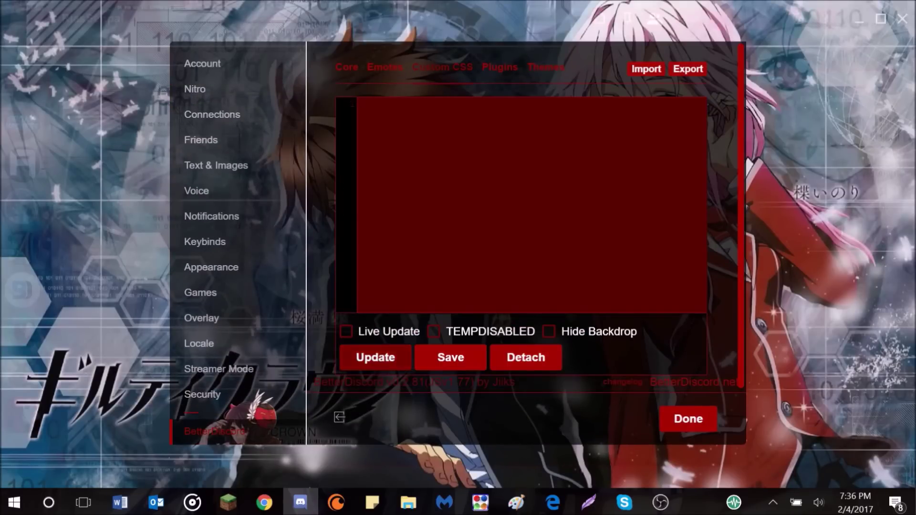
pyautogui.click(375, 357)
pyautogui.click(688, 419)
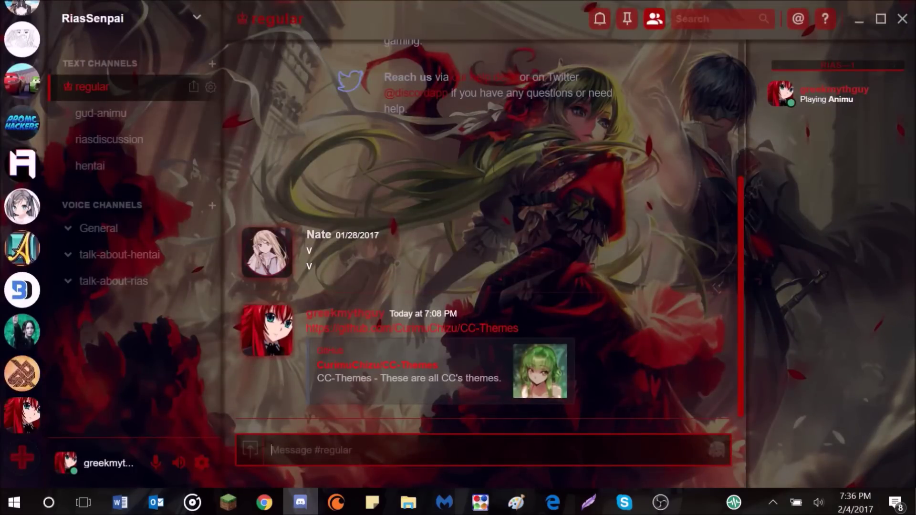
# - Reopen the Discord user settings and return to BetterDiscord's empty Custom CSS editor
pyautogui.click(202, 463)
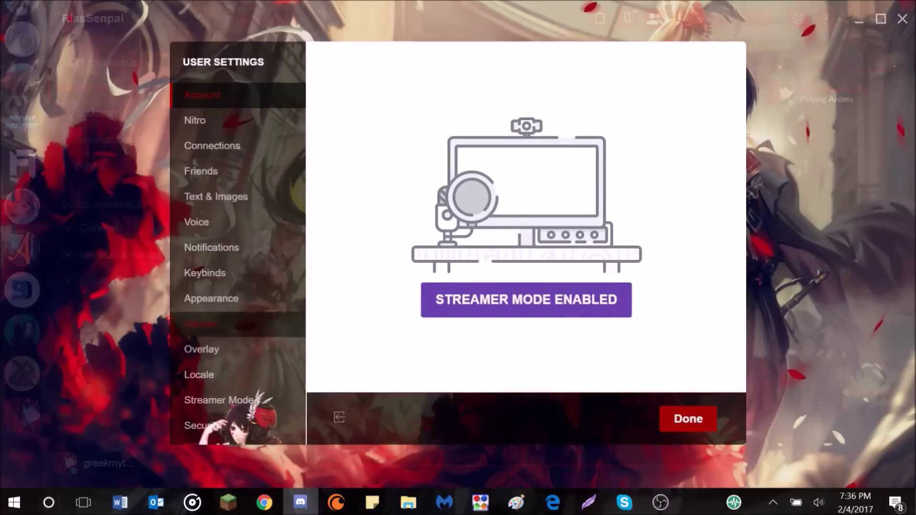
pyautogui.scroll(-1, 238, 239)
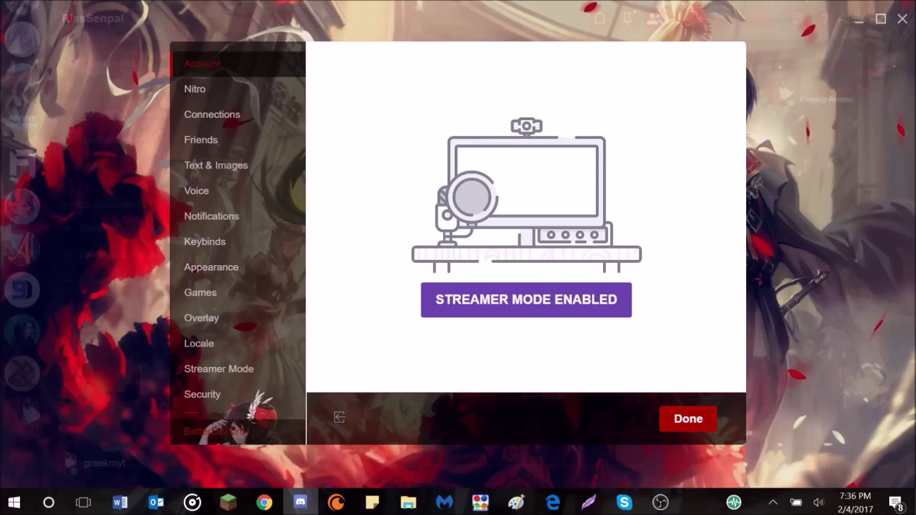
pyautogui.click(214, 431)
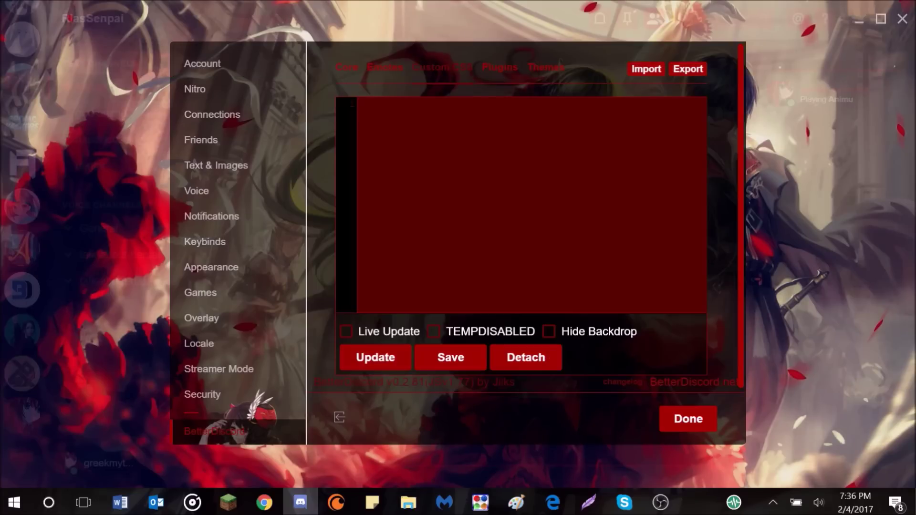
# - Switch to Chrome and copy the background-changing CSS code from the CC-Themes GitHub page, from .app through the .callout-backdrop block
pyautogui.click(263, 502)
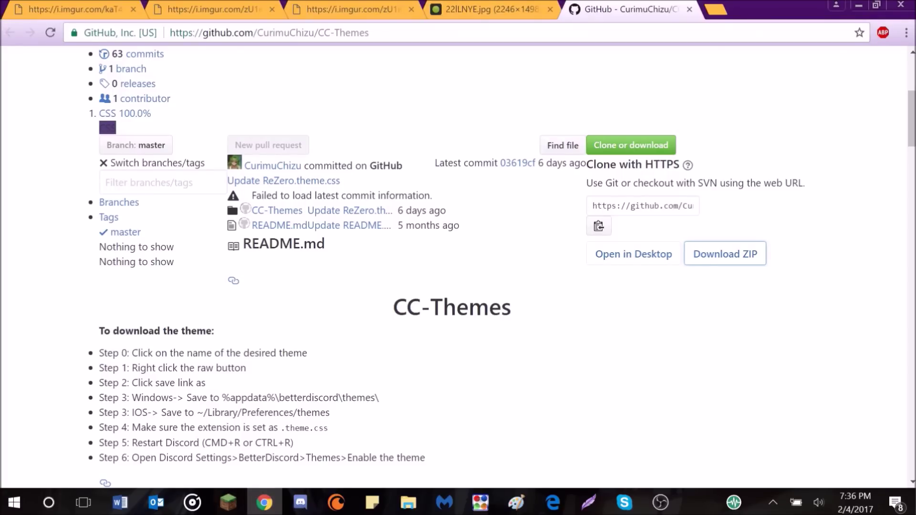
pyautogui.scroll(-20, 746, 469)
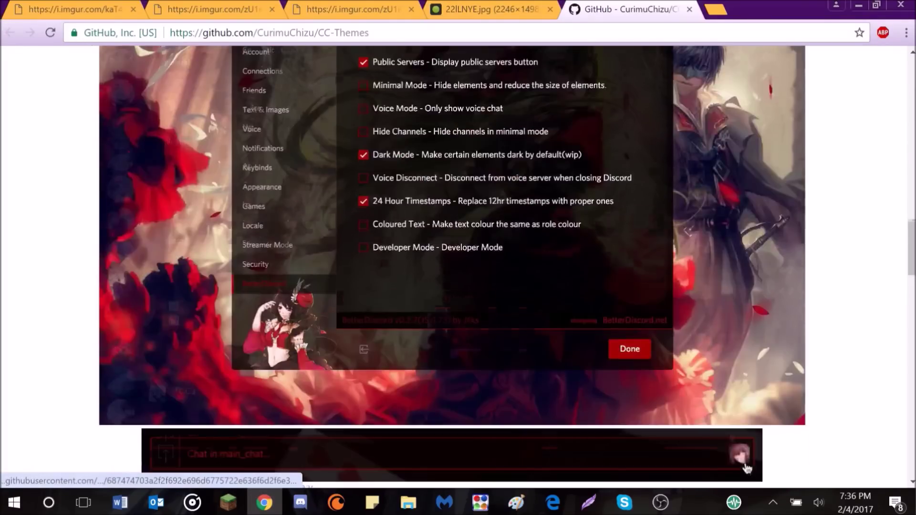
pyautogui.scroll(-7, 458, 267)
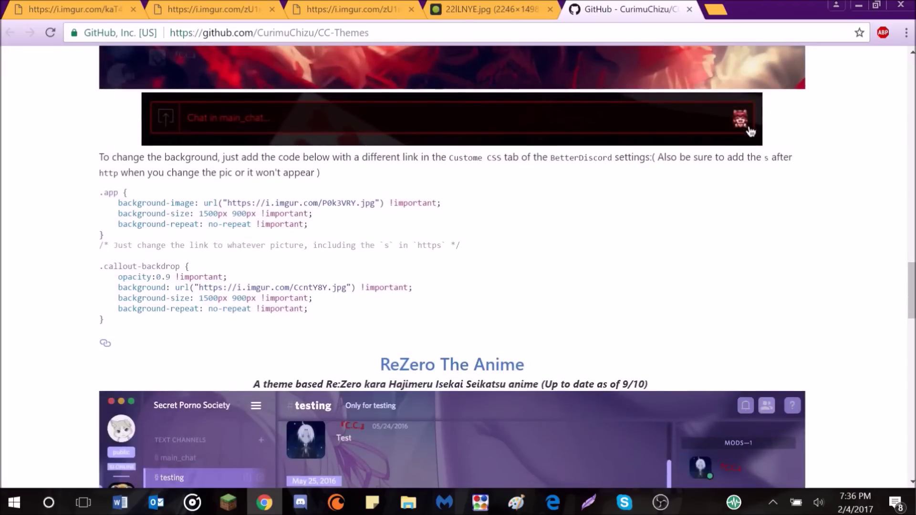
pyautogui.moveTo(293, 203); pyautogui.dragTo(435, 203)
pyautogui.click(436, 202)
pyautogui.moveTo(100, 193); pyautogui.dragTo(105, 320)
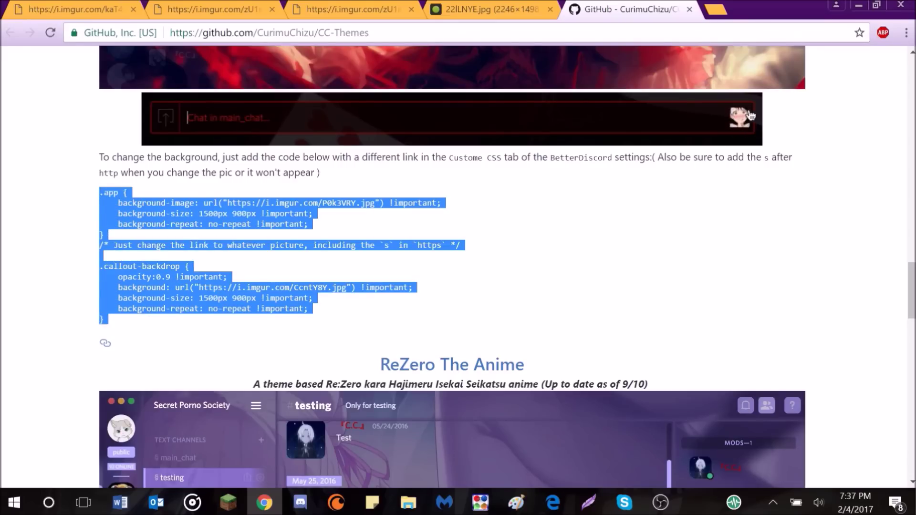
pyautogui.rightClick(142, 283)
pyautogui.click(173, 292)
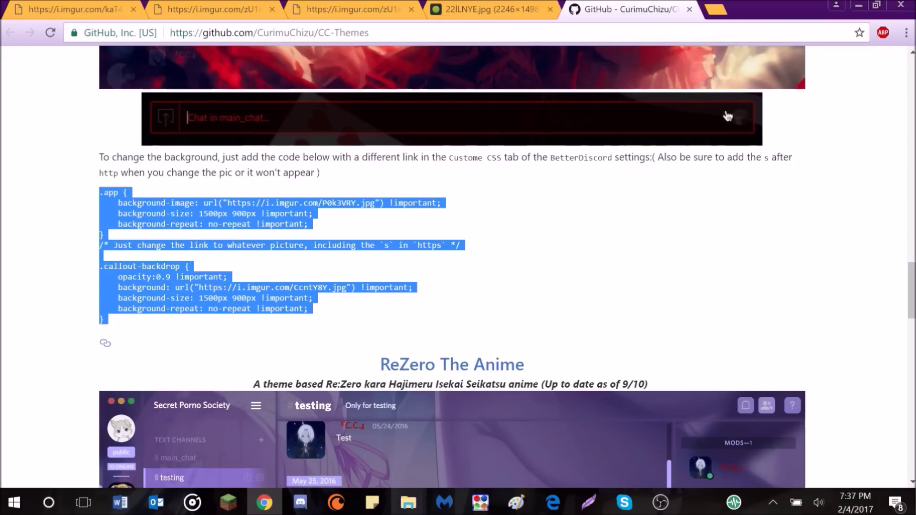
# - Paste the copied CSS into BetterDiscord's Custom CSS editor in Discord, apply the update and close the settings
pyautogui.click(300, 502)
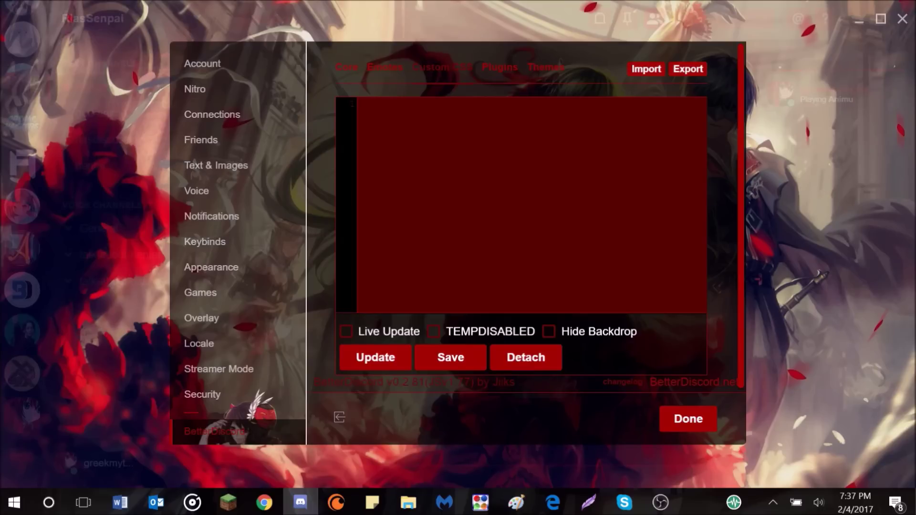
pyautogui.hotkey('ctrl', 'v')
pyautogui.click(376, 358)
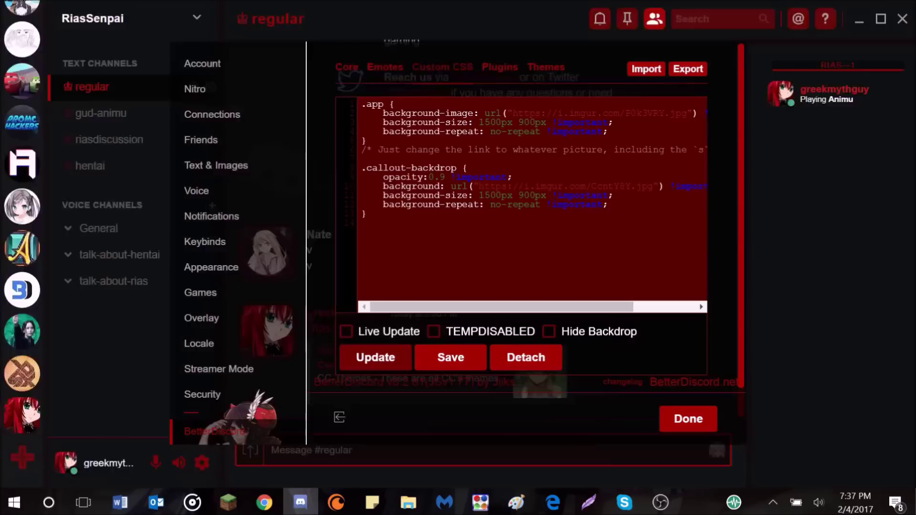
pyautogui.click(688, 418)
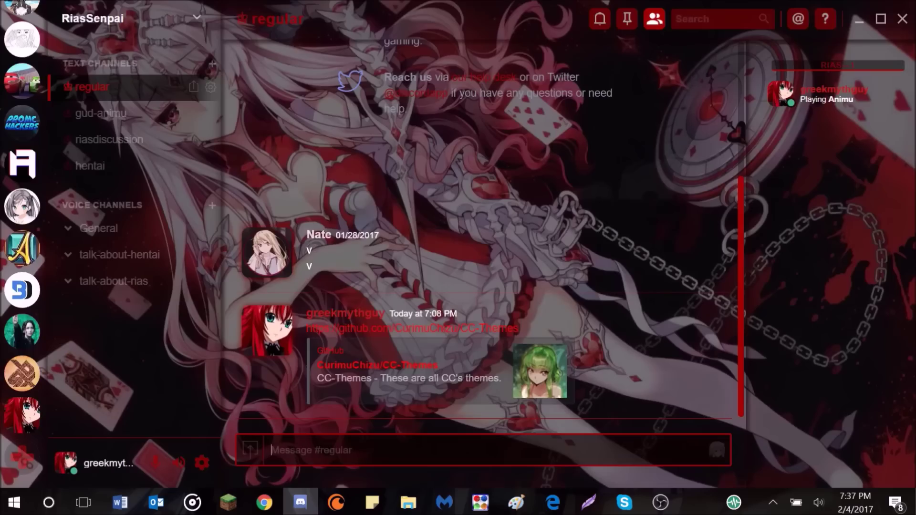
# - Reopen BetterDiscord's Custom CSS editor and examine the image links in the .app and .callout-backdrop blocks
pyautogui.click(202, 463)
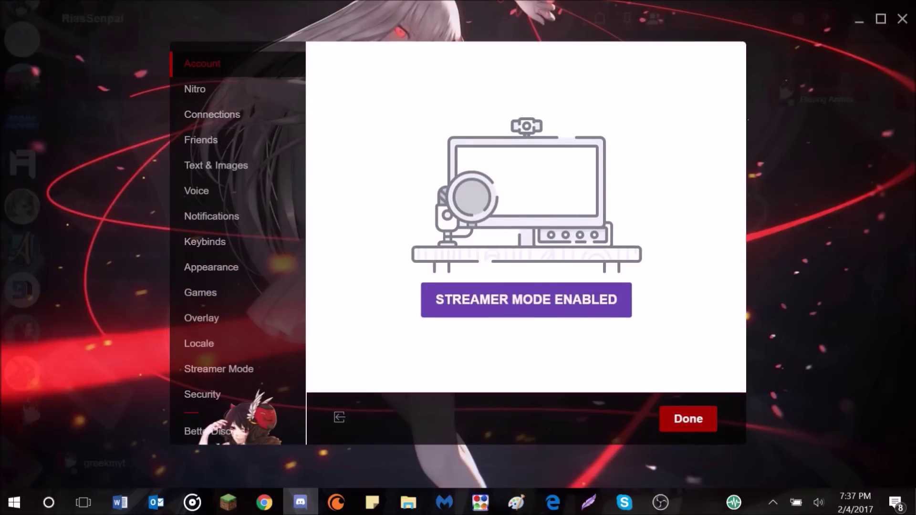
pyautogui.click(214, 430)
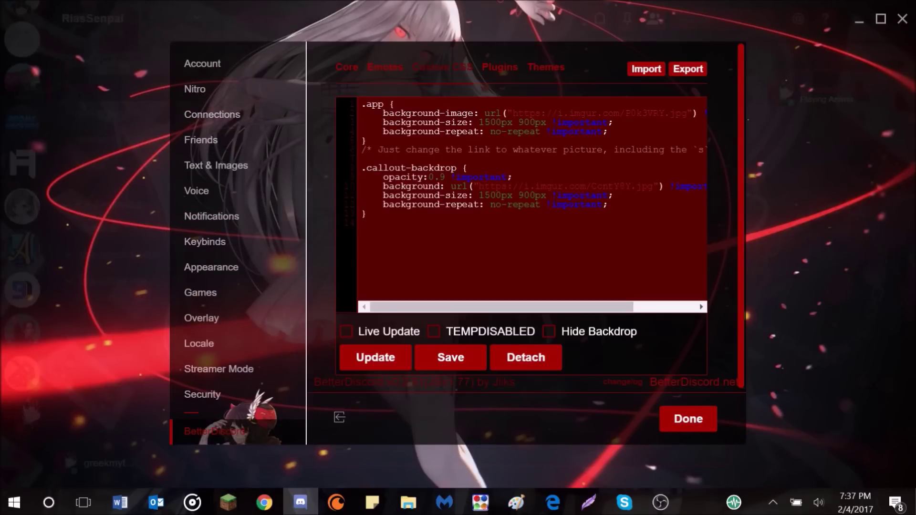
pyautogui.moveTo(513, 113); pyautogui.dragTo(688, 114)
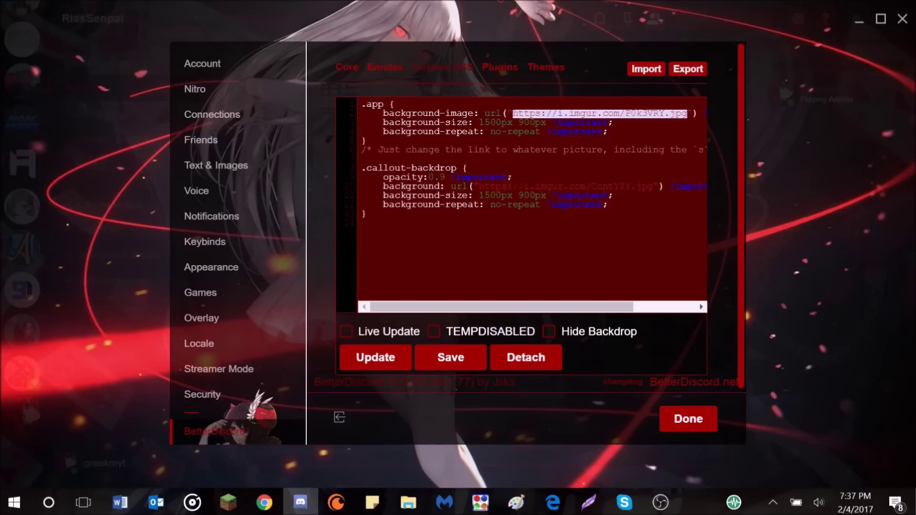
pyautogui.moveTo(474, 186); pyautogui.dragTo(614, 196)
pyautogui.click(614, 196)
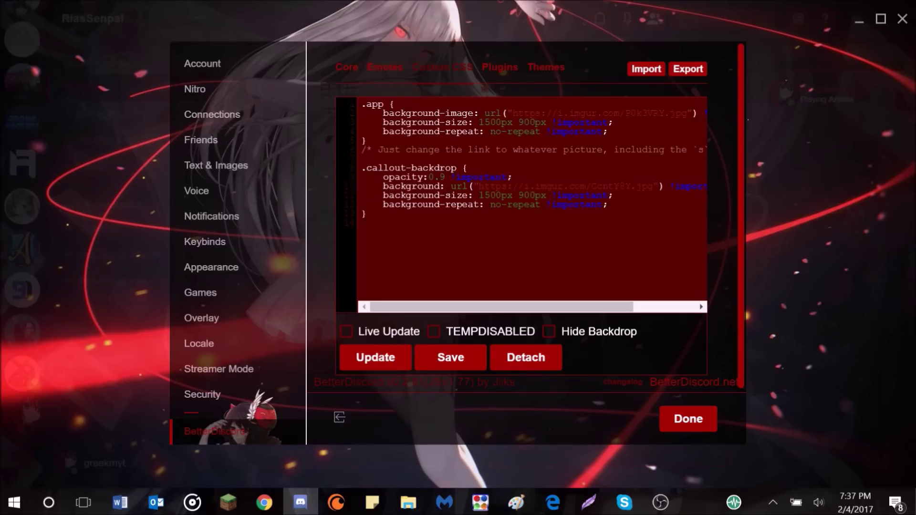
pyautogui.click(263, 503)
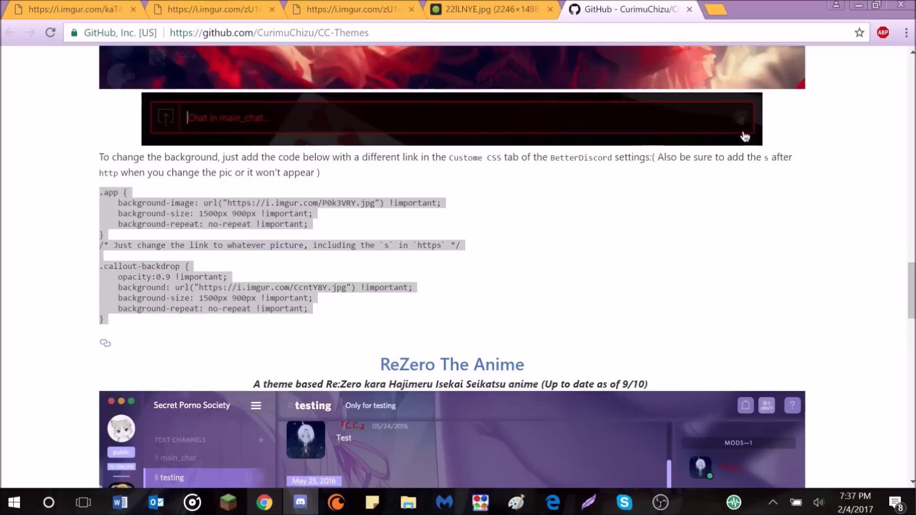
pyautogui.click(689, 9)
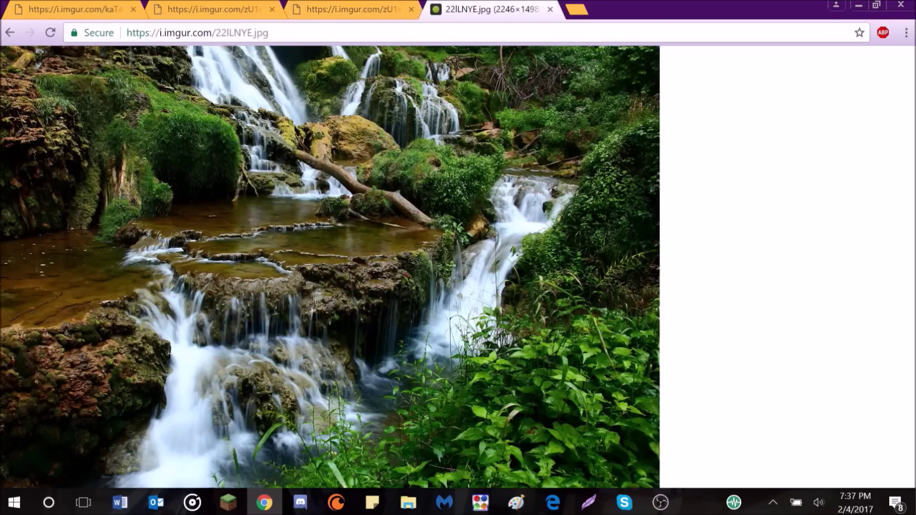
pyautogui.click(182, 32)
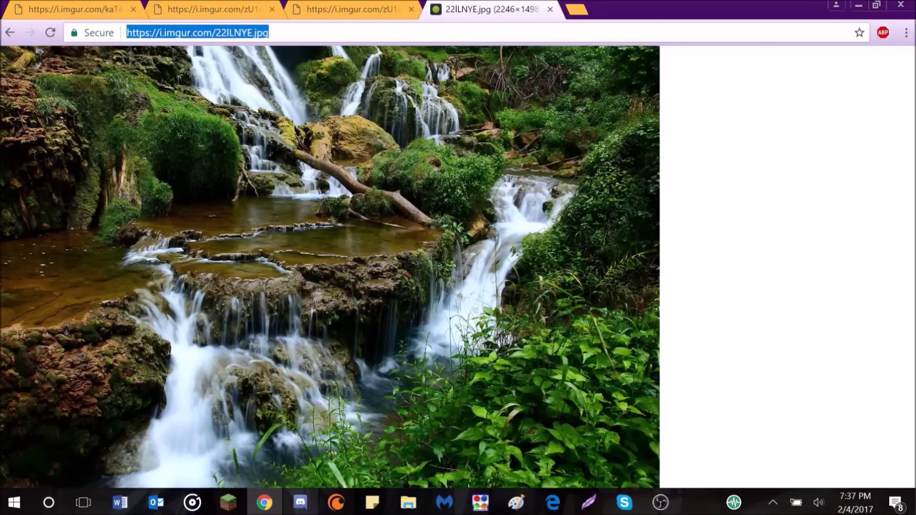
pyautogui.click(300, 502)
pyautogui.moveTo(478, 186); pyautogui.dragTo(653, 187)
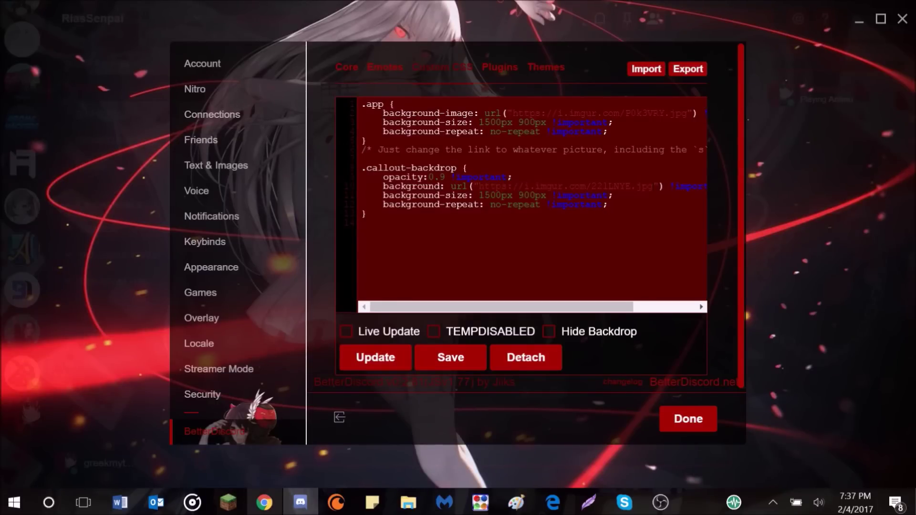
pyautogui.click(264, 503)
pyautogui.click(353, 9)
pyautogui.click(229, 10)
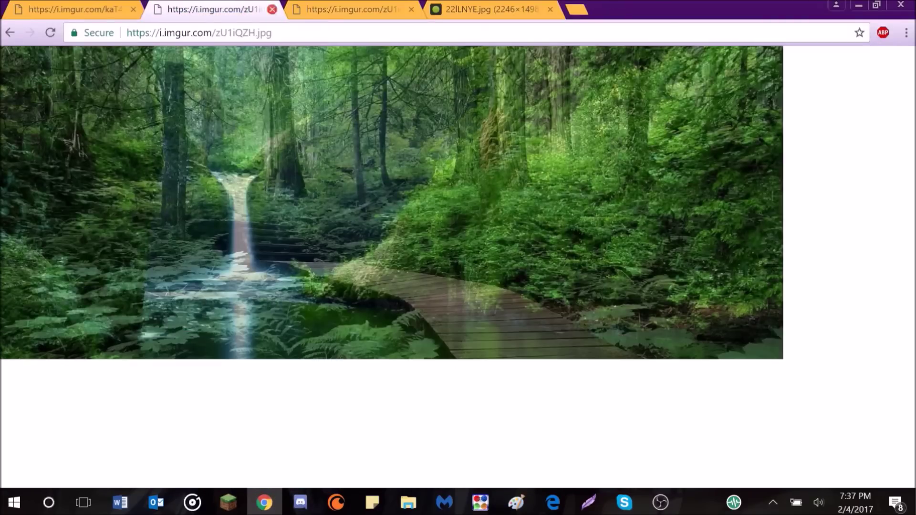
pyautogui.click(353, 9)
pyautogui.click(230, 9)
pyautogui.click(72, 9)
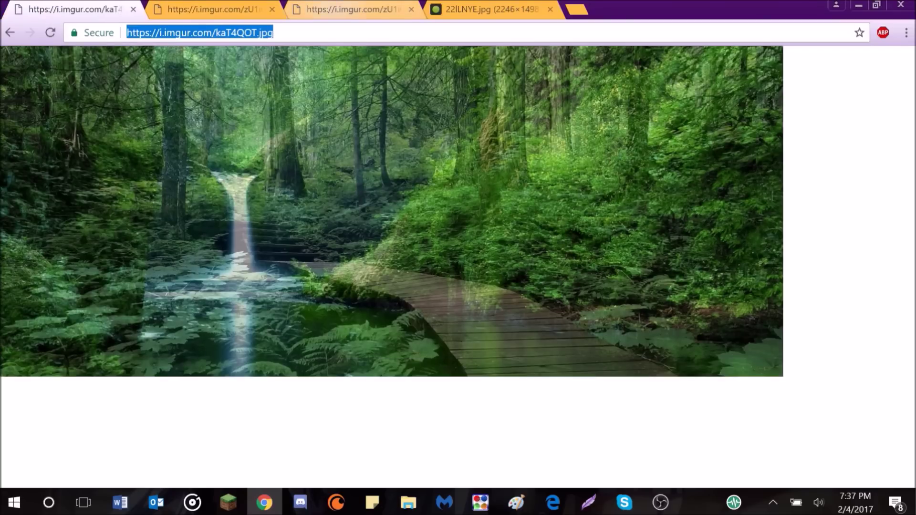
pyautogui.click(353, 9)
pyautogui.hotkey('ctrl', 'c')
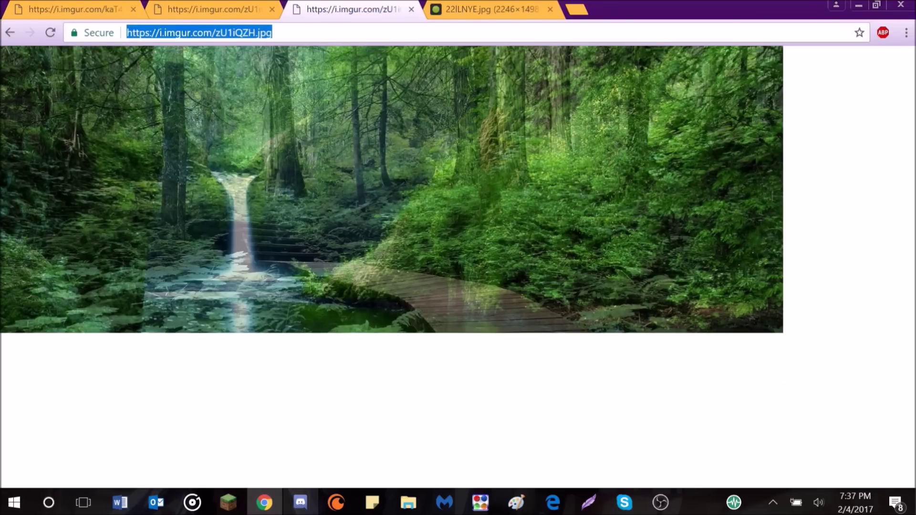
pyautogui.click(300, 502)
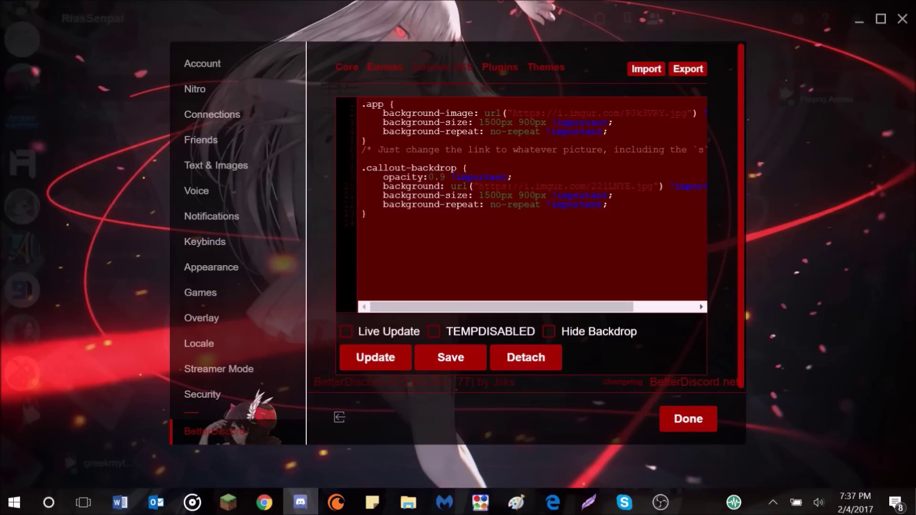
pyautogui.moveTo(512, 113); pyautogui.dragTo(687, 113)
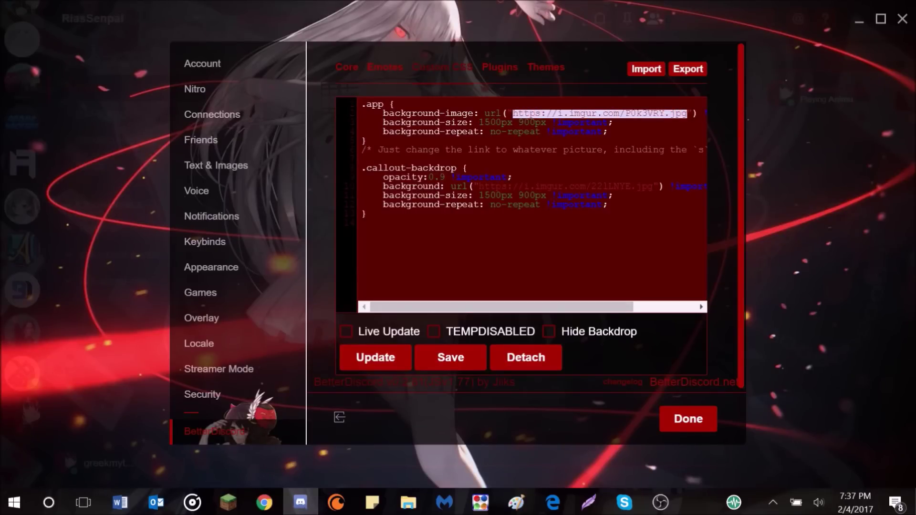
pyautogui.hotkey('ctrl', 'v')
pyautogui.click(375, 357)
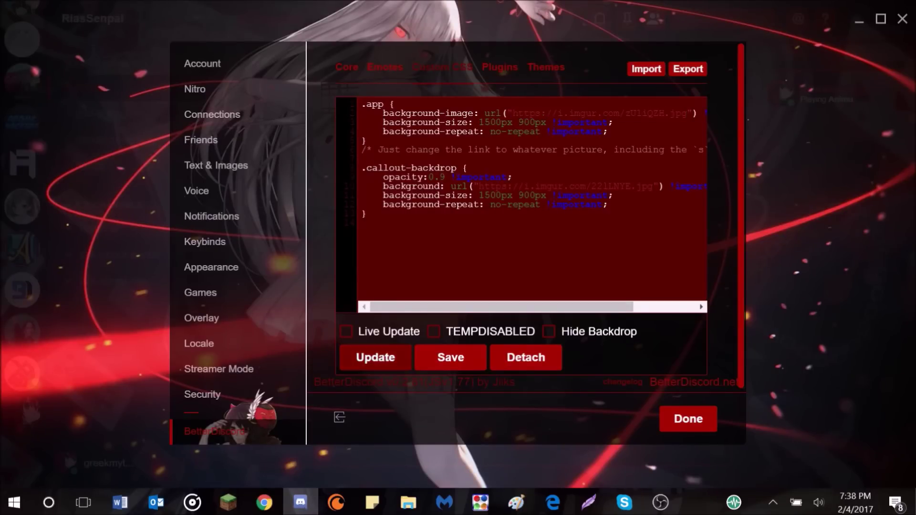
pyautogui.click(688, 419)
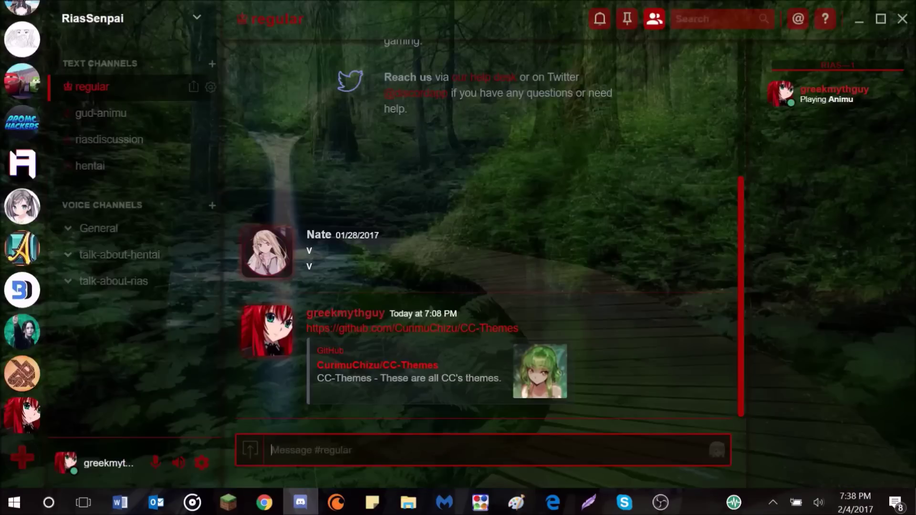
# - Reopen the BetterDiscord Custom CSS settings to check the new backdrop image, and briefly view the OBS recording window
pyautogui.click(201, 462)
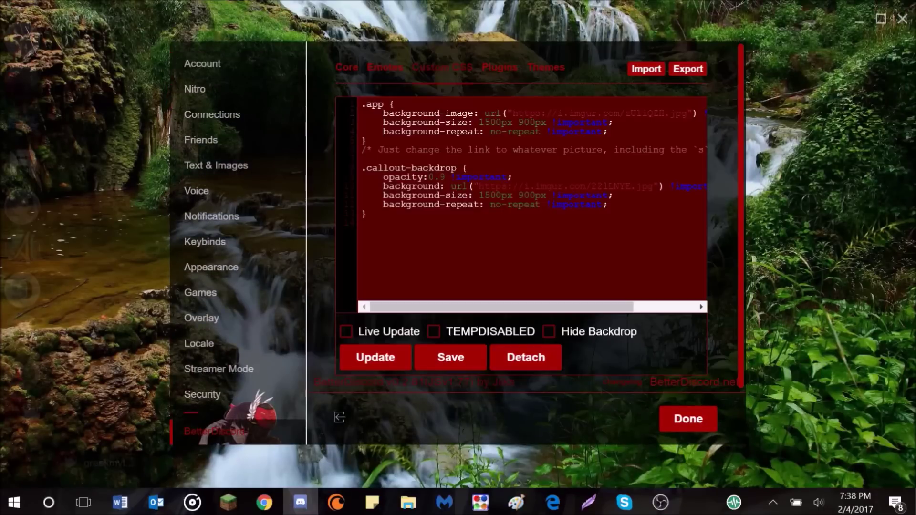
pyautogui.click(660, 502)
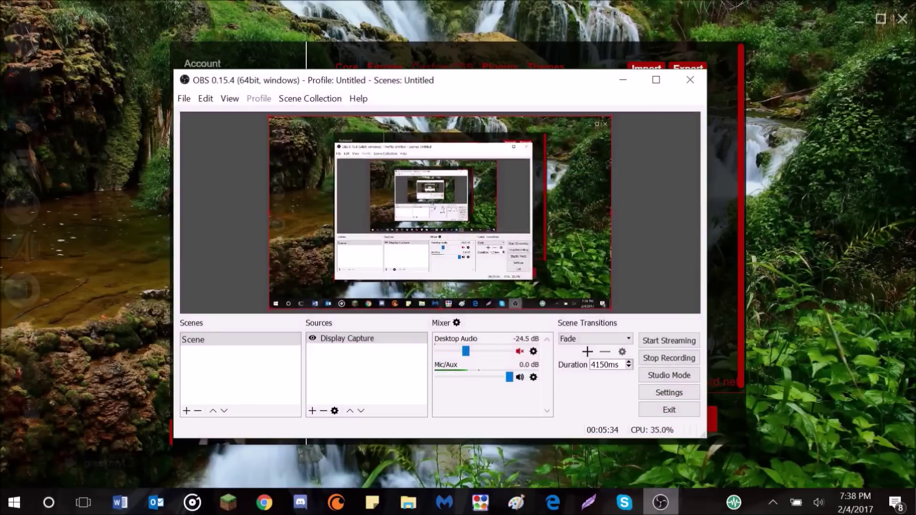
pyautogui.press('super+Down')
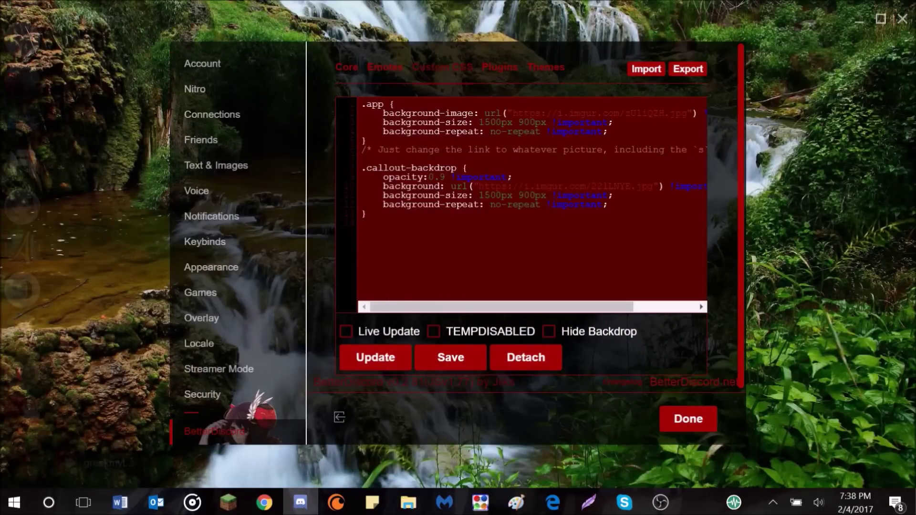
# - Change https to http in the .app and .callout-backdrop image links, apply the update and close the settings
pyautogui.moveTo(513, 114); pyautogui.dragTo(541, 114)
pyautogui.click(541, 113)
pyautogui.press('BackSpace')
pyautogui.click(376, 357)
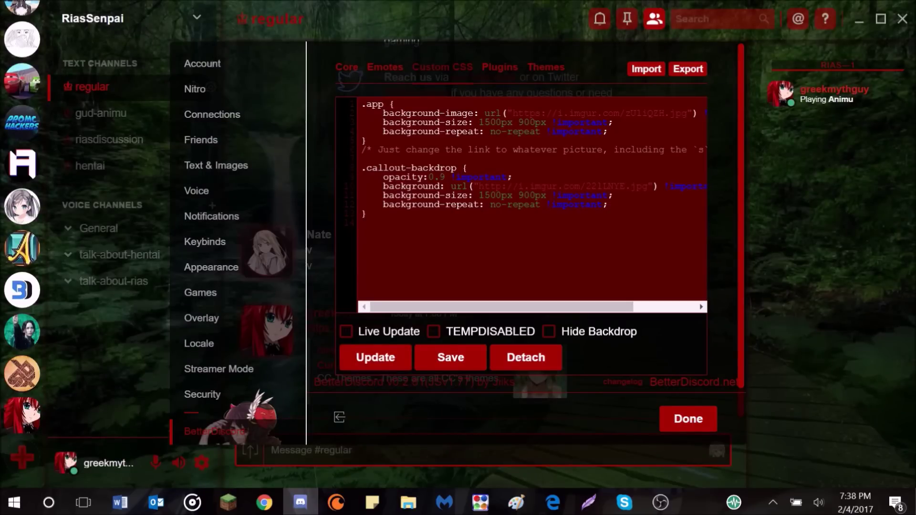
pyautogui.press('BackSpace')
pyautogui.click(375, 358)
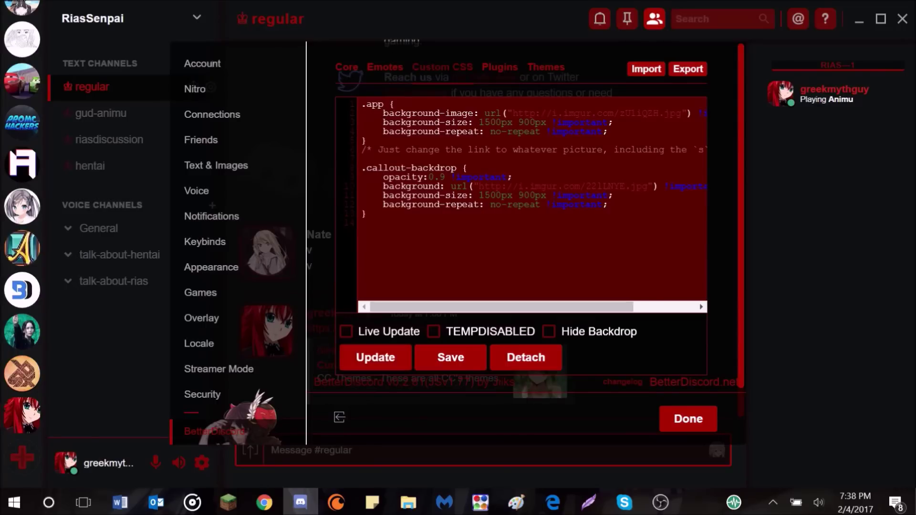
pyautogui.click(688, 419)
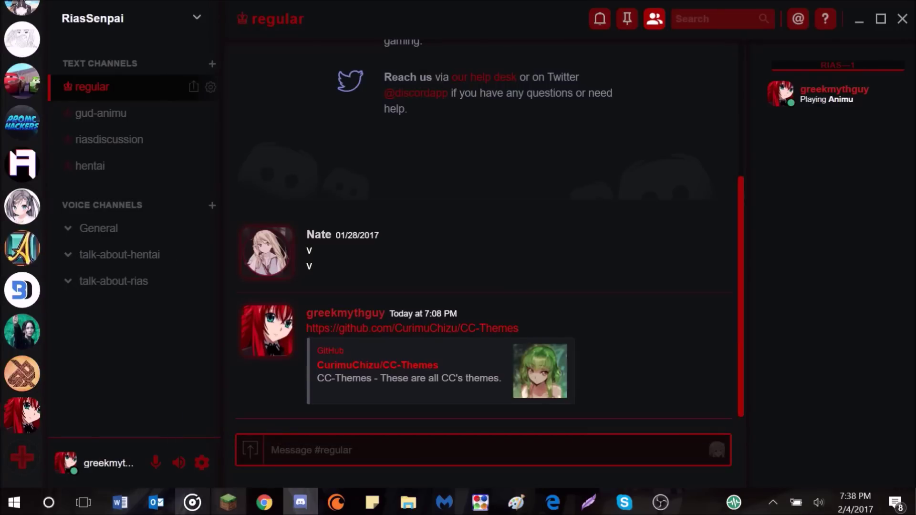
pyautogui.click(264, 502)
pyautogui.click(67, 9)
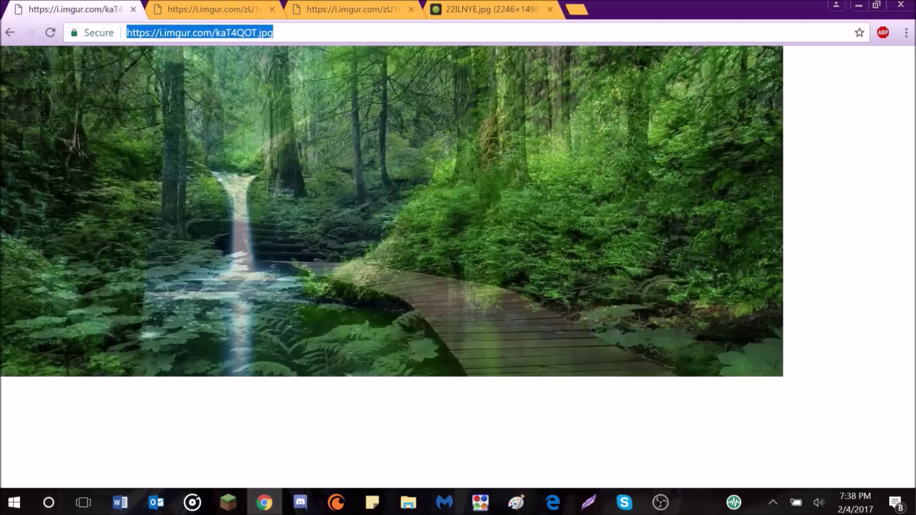
pyautogui.rightClick(351, 32)
pyautogui.click(216, 81)
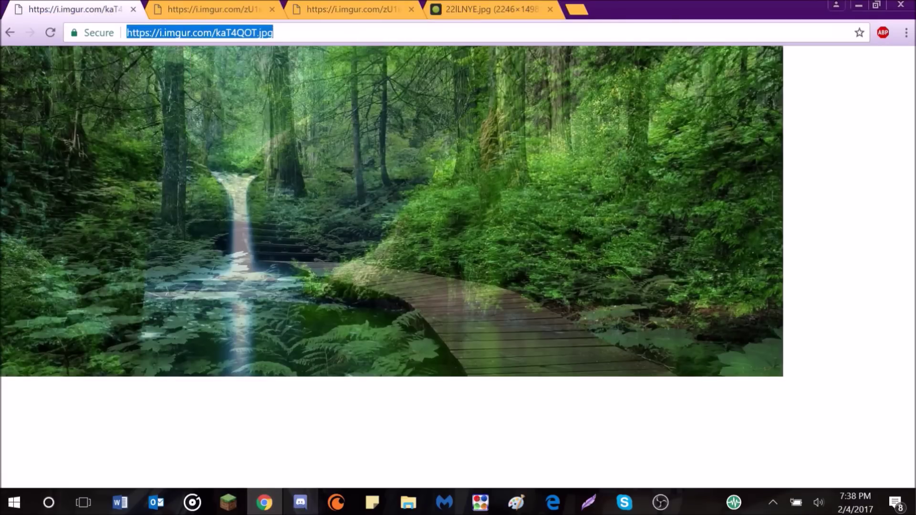
# - Reopen Discord's Custom CSS editor, restore https in the .callout-backdrop image link and apply the update
pyautogui.click(300, 502)
pyautogui.click(202, 463)
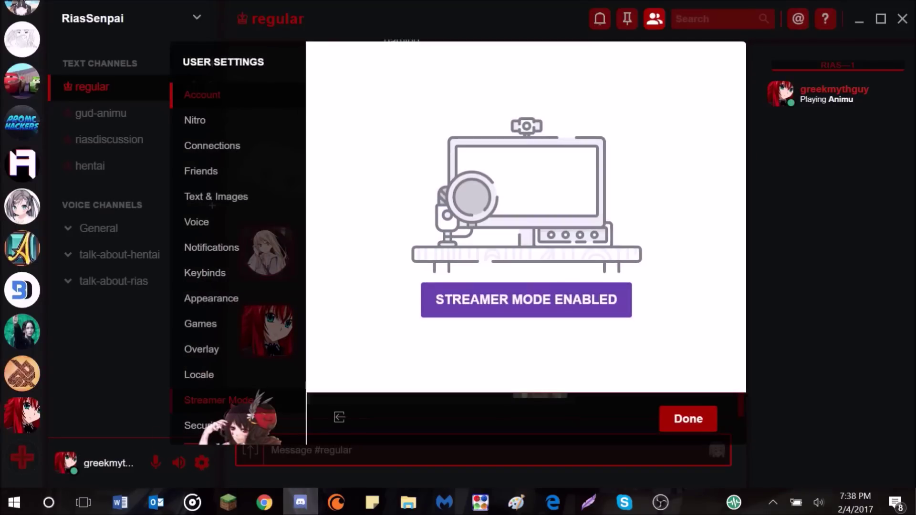
pyautogui.click(214, 431)
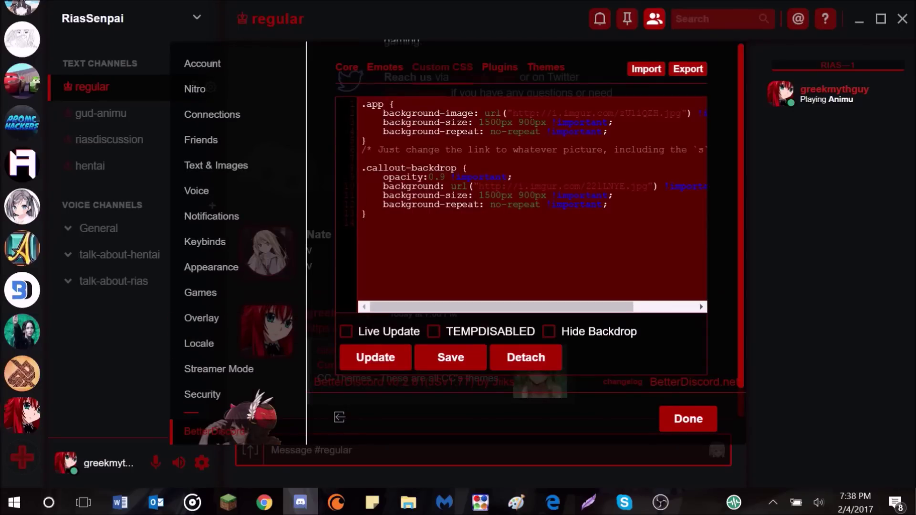
pyautogui.click(375, 358)
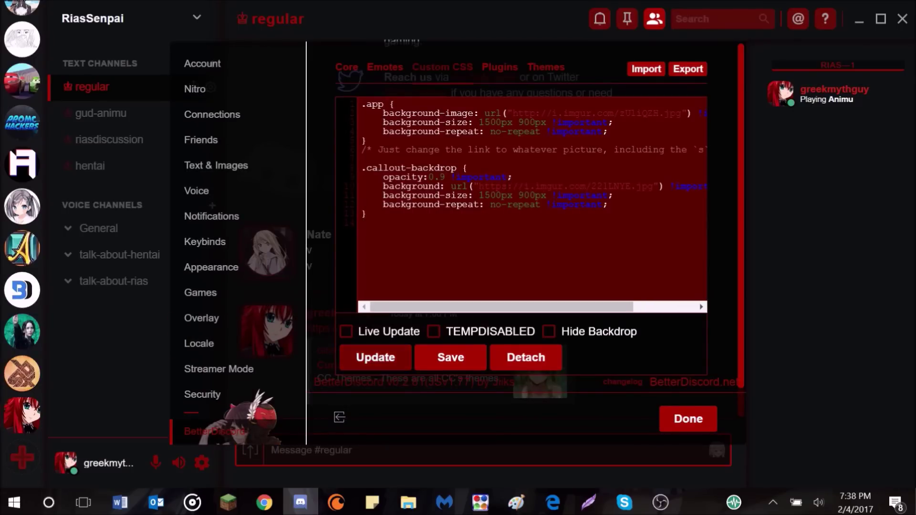
pyautogui.moveTo(513, 113); pyautogui.dragTo(681, 113)
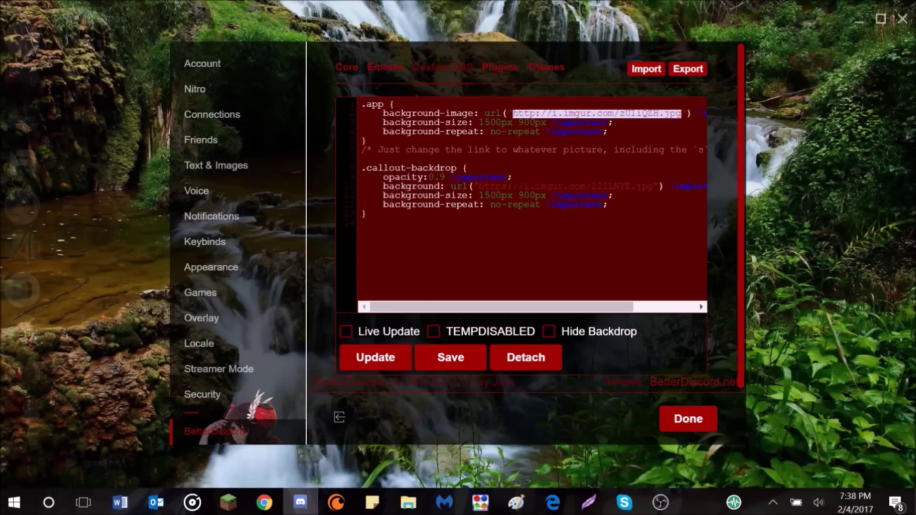
pyautogui.hotkey('ctrl', 'v')
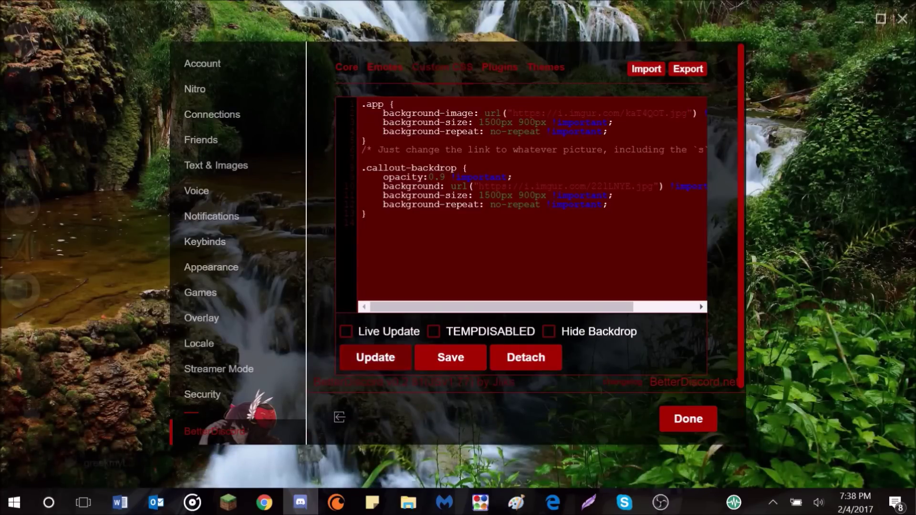
pyautogui.click(376, 357)
pyautogui.click(689, 419)
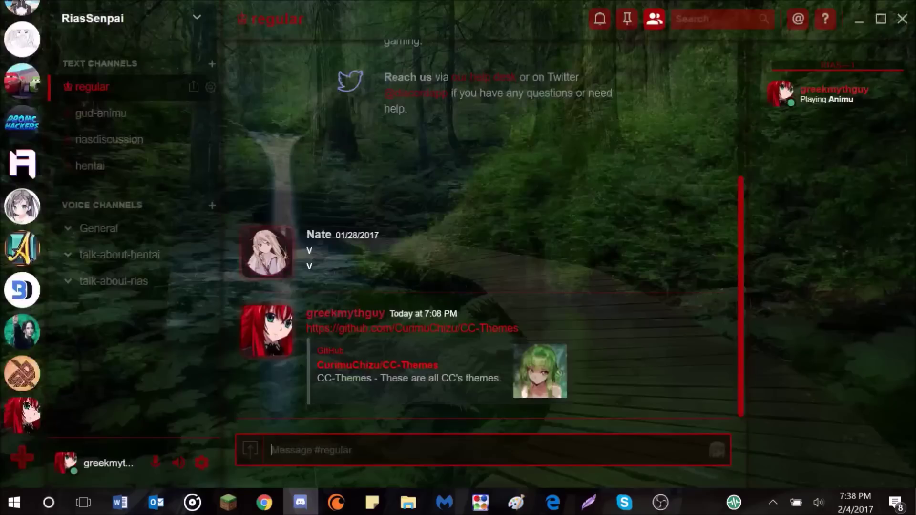
# - Compare the kaT4QOT.jpg address in Chrome with the .app image link in Discord's Custom CSS, and close the settings
pyautogui.click(300, 503)
pyautogui.click(264, 502)
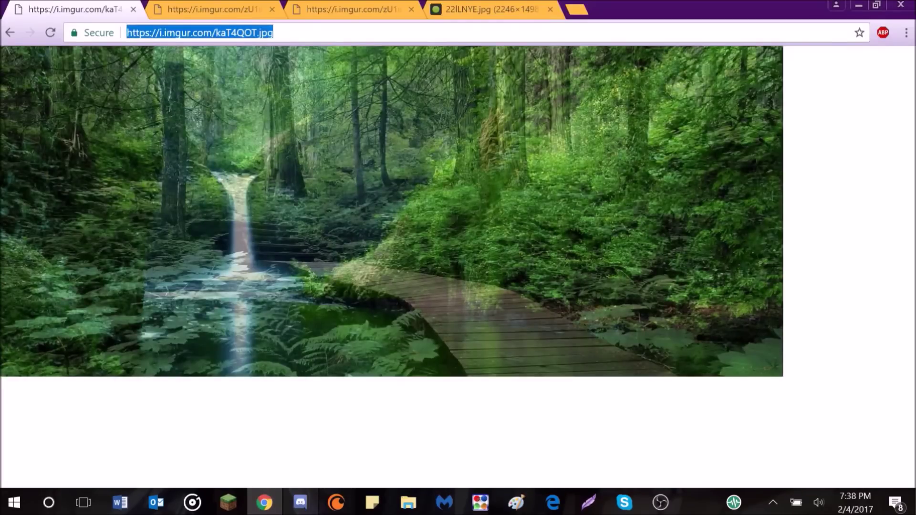
pyautogui.click(301, 502)
pyautogui.click(214, 432)
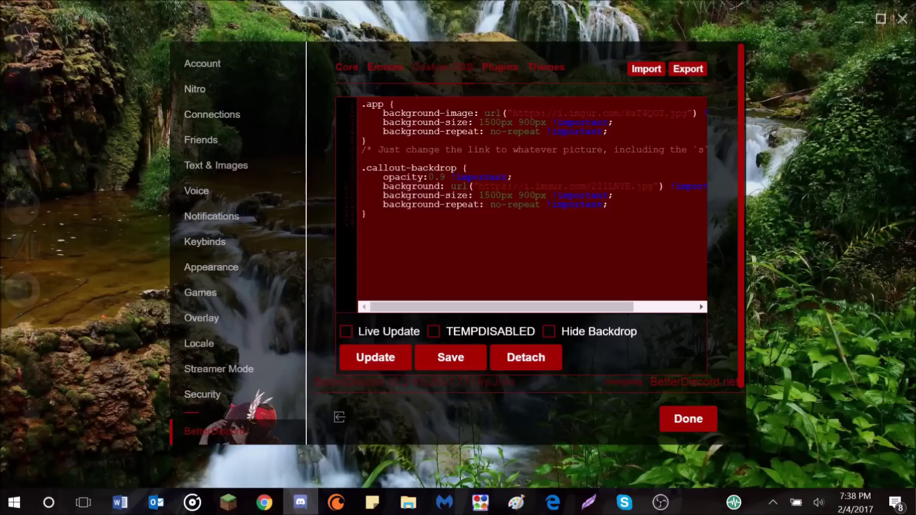
pyautogui.moveTo(512, 113); pyautogui.dragTo(688, 113)
pyautogui.click(687, 114)
pyautogui.click(688, 418)
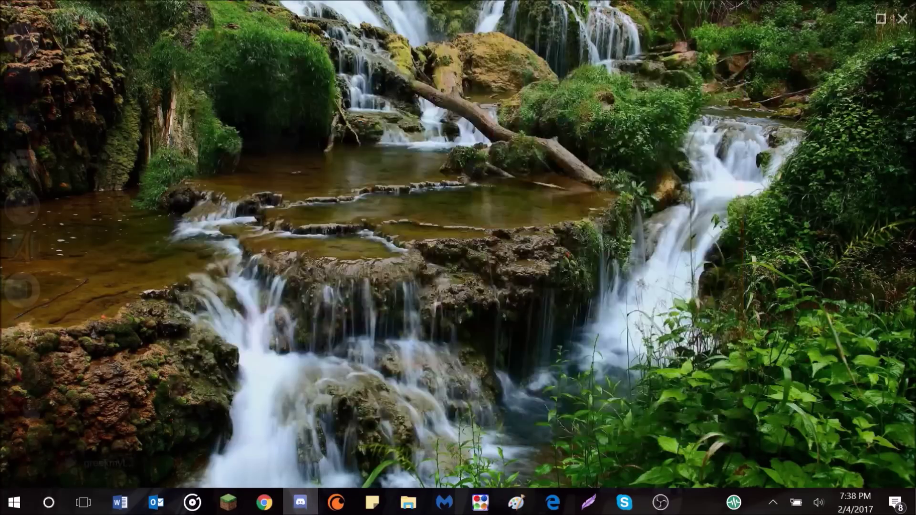
pyautogui.hotkey('alt', 'Tab')
pyautogui.click(210, 9)
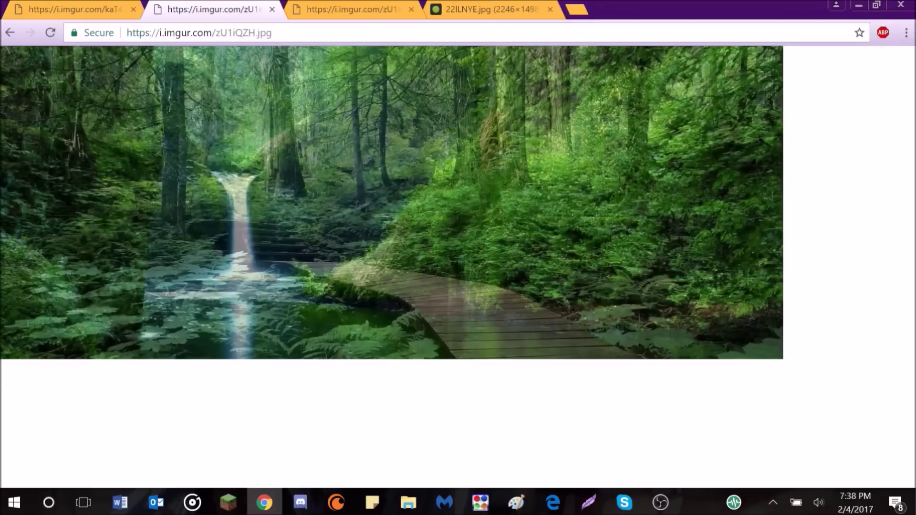
pyautogui.click(199, 32)
pyautogui.click(300, 503)
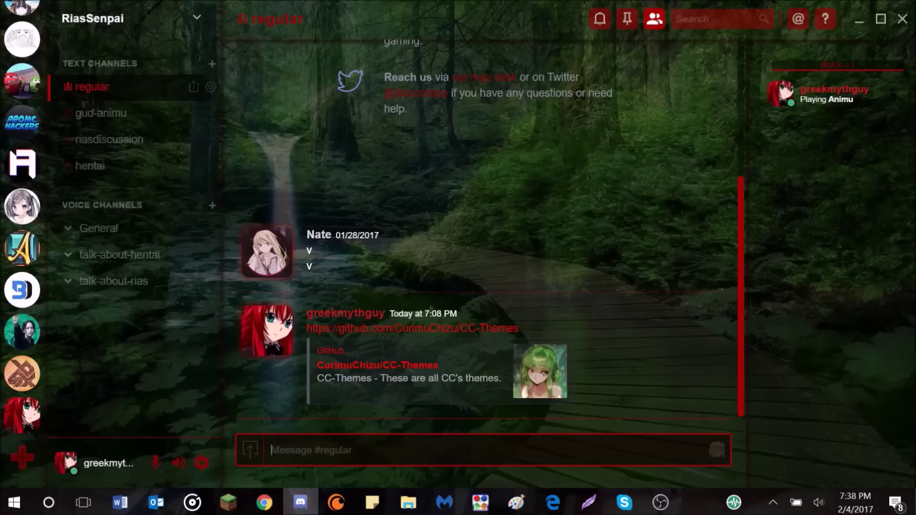
pyautogui.click(202, 462)
pyautogui.scroll(-1, 215, 323)
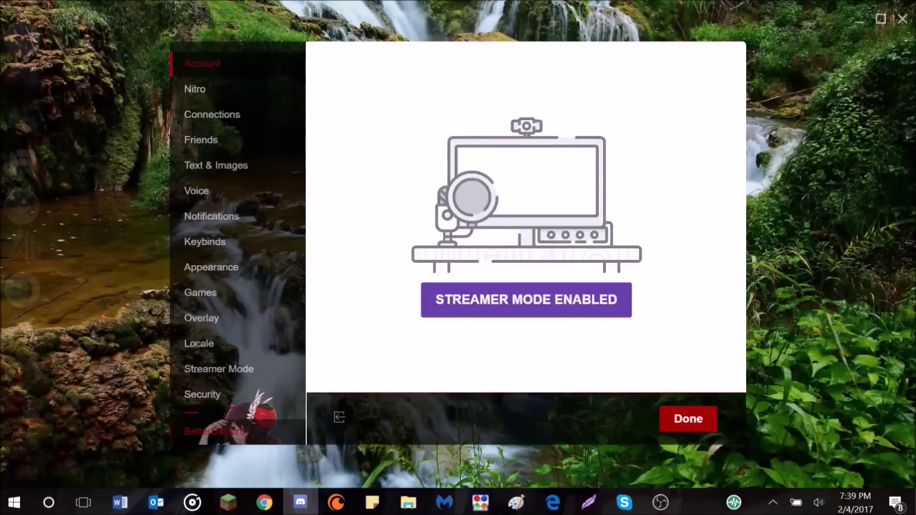
pyautogui.click(214, 431)
pyautogui.moveTo(513, 113); pyautogui.dragTo(689, 113)
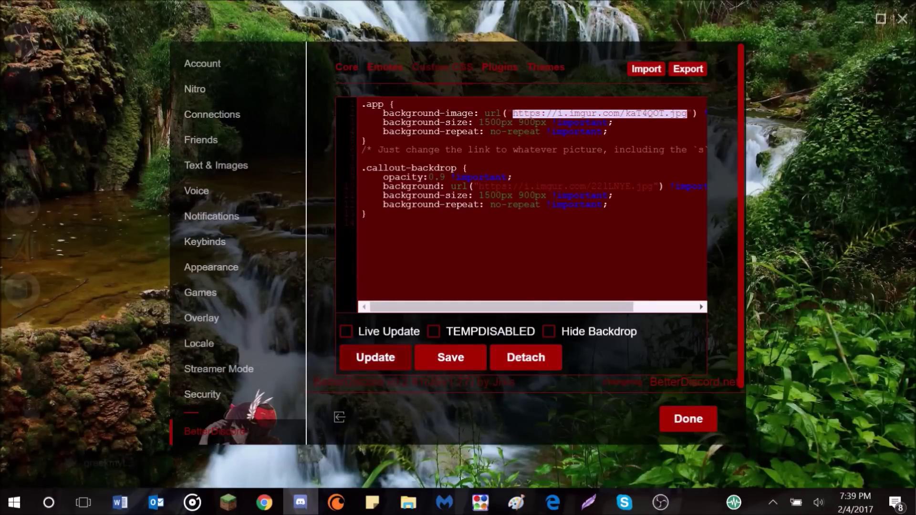
pyautogui.hotkey('ctrl', 'v')
pyautogui.click(687, 419)
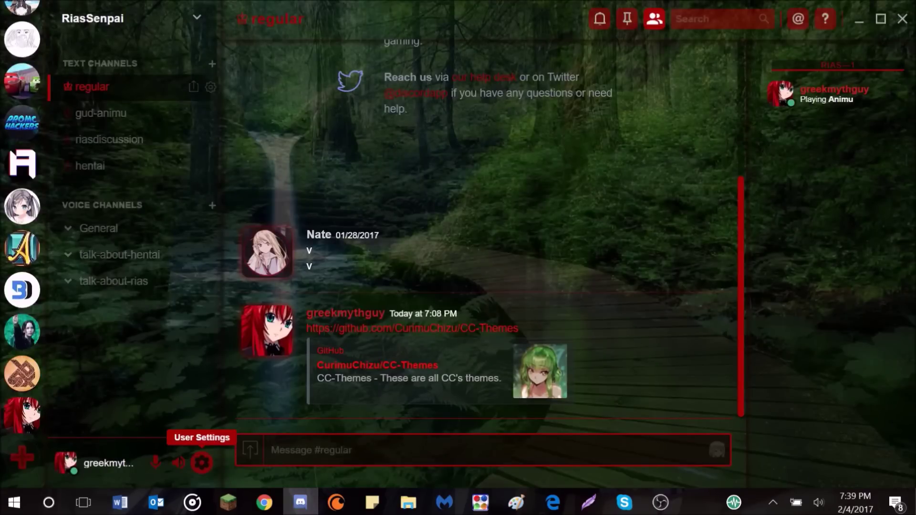
# - Reopen the BetterDiscord Custom CSS settings and view the original forest waterfall picture in Photos
pyautogui.click(202, 463)
pyautogui.scroll(-2, 225, 419)
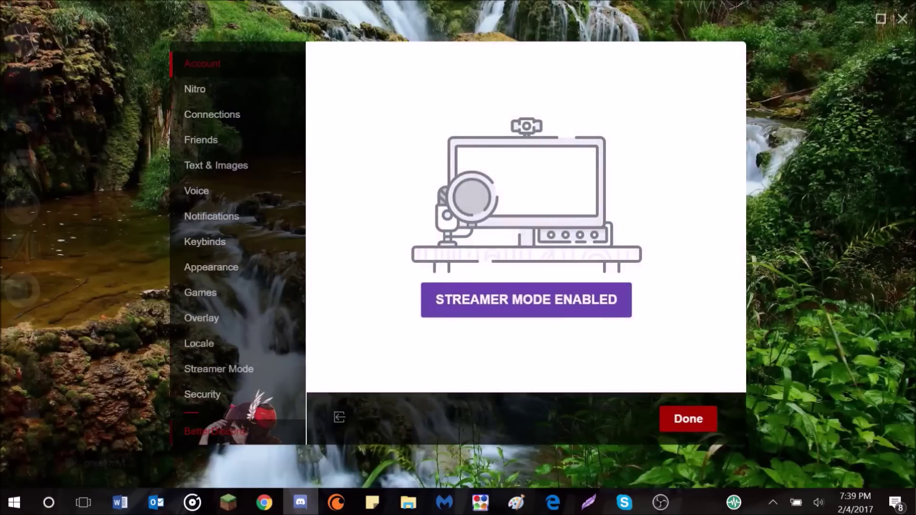
pyautogui.click(215, 431)
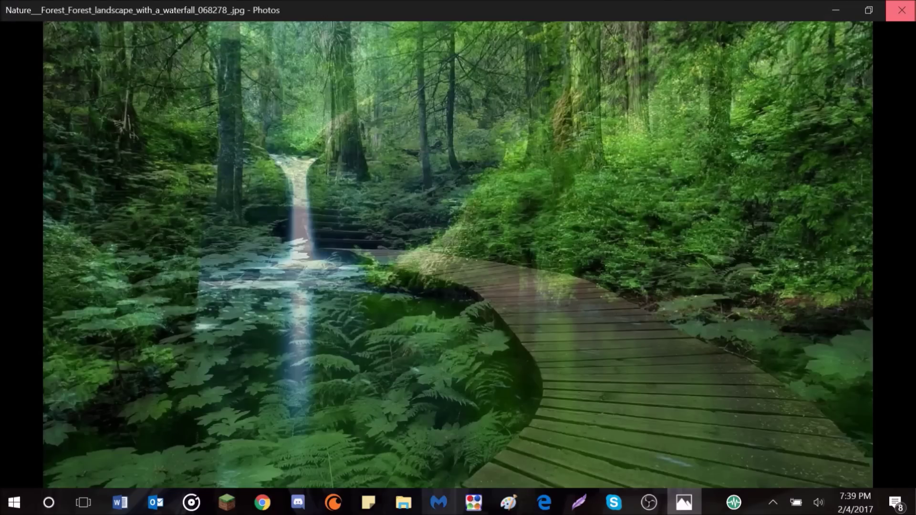
pyautogui.click(902, 10)
pyautogui.click(300, 502)
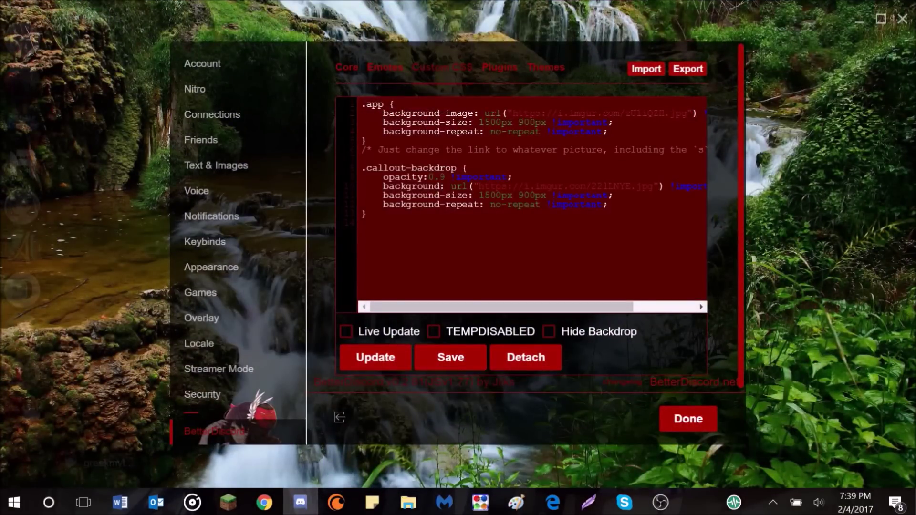
# - Edit the desktop forest waterfall picture in Paint, resizing it to 75 percent with the aspect ratio kept, and save it
pyautogui.press('super+d')
pyautogui.rightClick(25, 403)
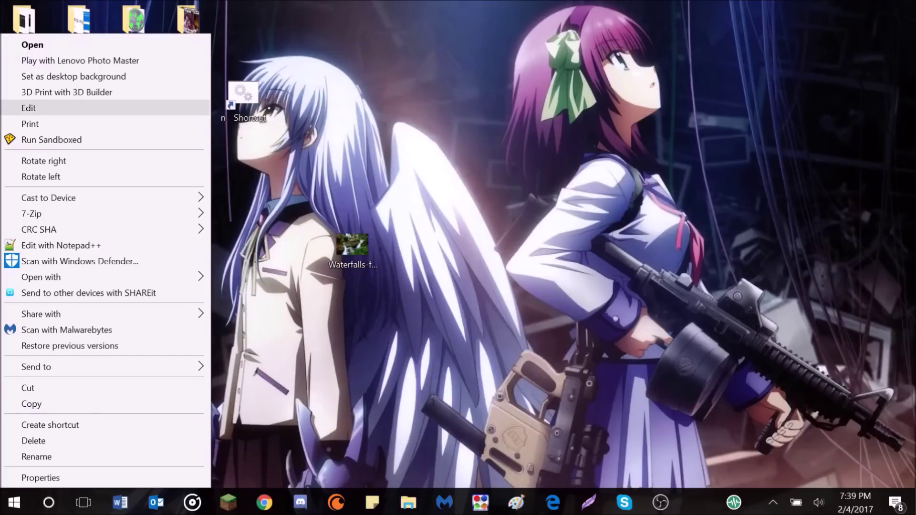
pyautogui.click(29, 108)
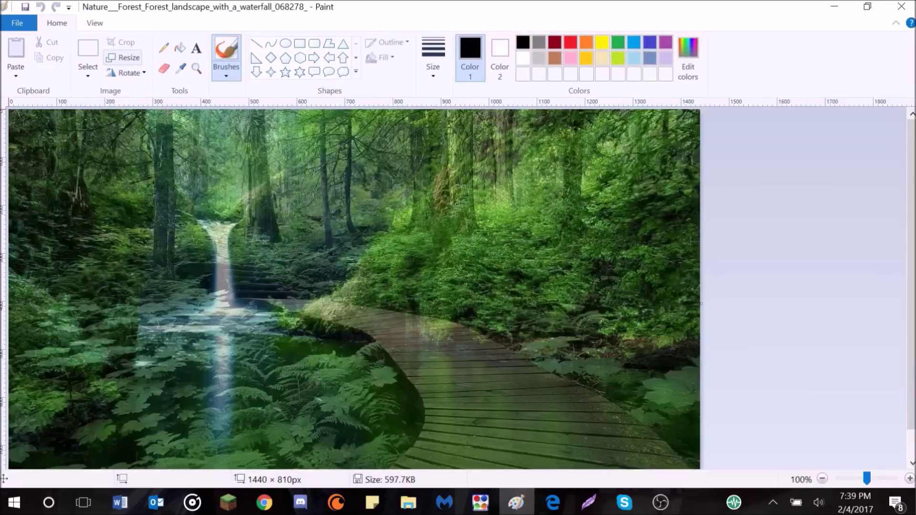
pyautogui.hotkey('ctrl', 'w')
pyautogui.write('7')
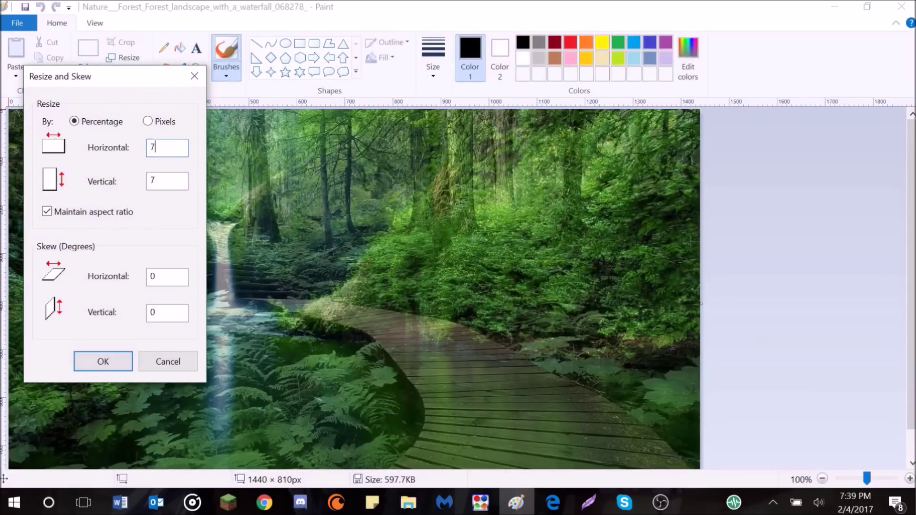
pyautogui.write('5')
pyautogui.press('Return')
pyautogui.hotkey('ctrl', 's')
pyautogui.click(900, 6)
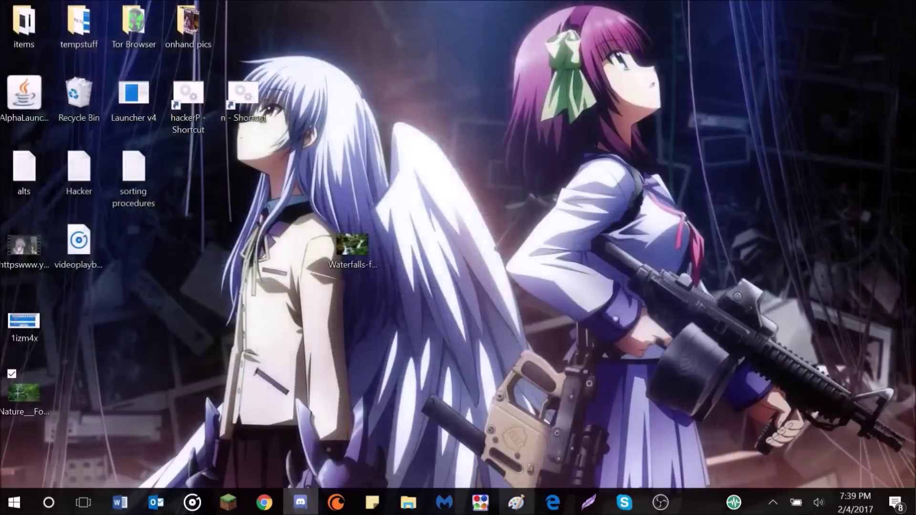
pyautogui.click(301, 502)
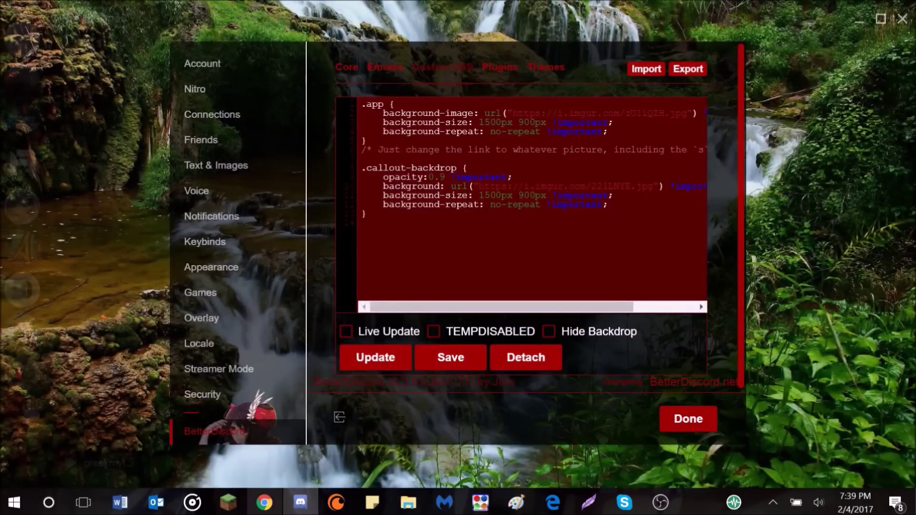
pyautogui.click(264, 502)
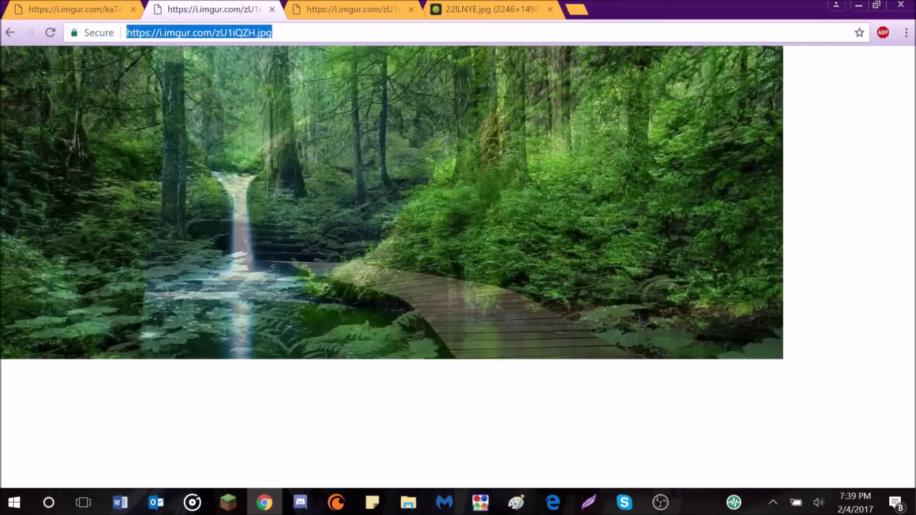
pyautogui.click(165, 33)
pyautogui.moveTo(160, 32); pyautogui.dragTo(126, 32)
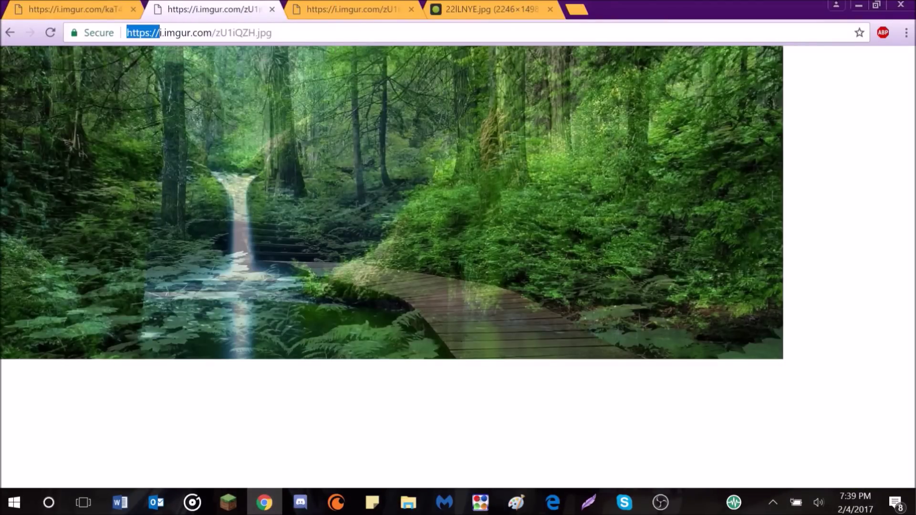
pyautogui.press('BackSpace')
pyautogui.press('Return')
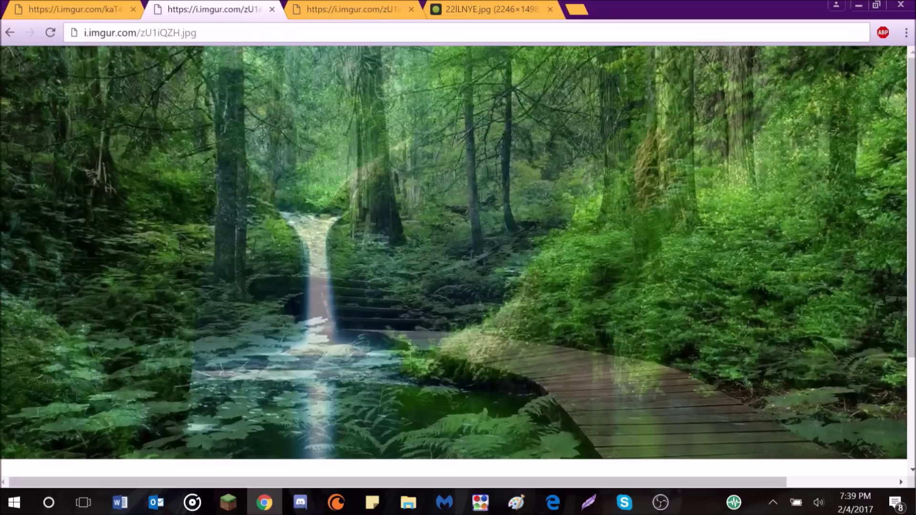
pyautogui.click(84, 32)
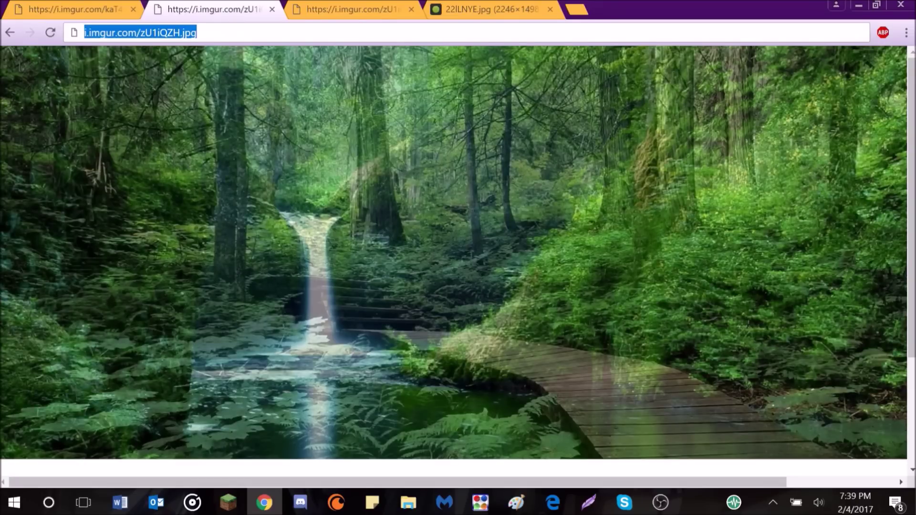
pyautogui.click(85, 32)
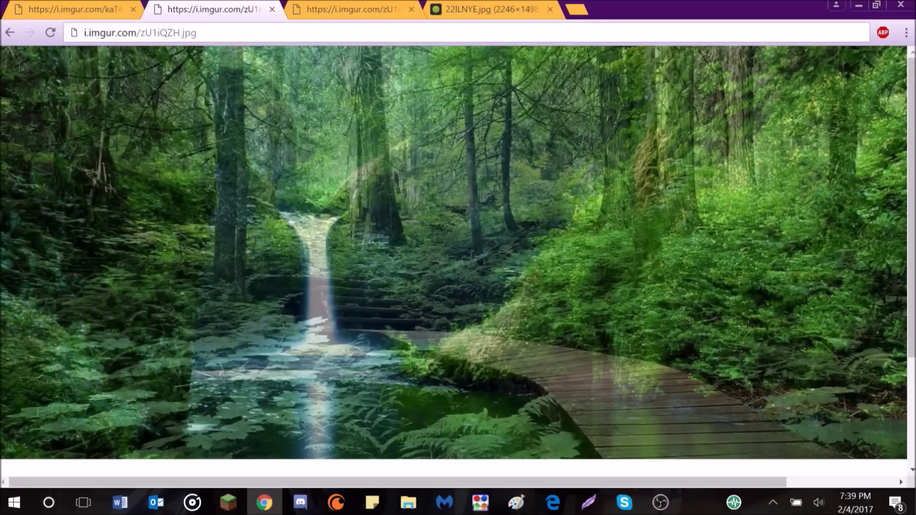
pyautogui.write('https')
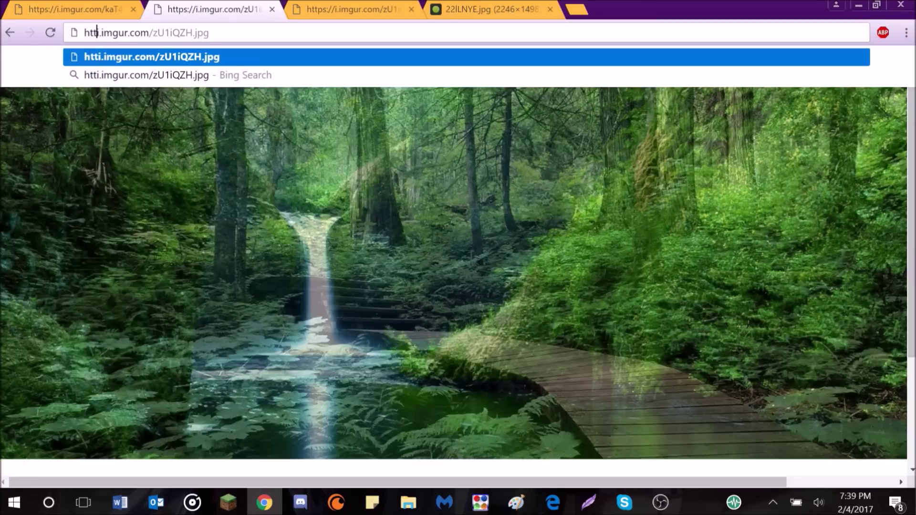
pyautogui.write('://')
pyautogui.press('Delete')
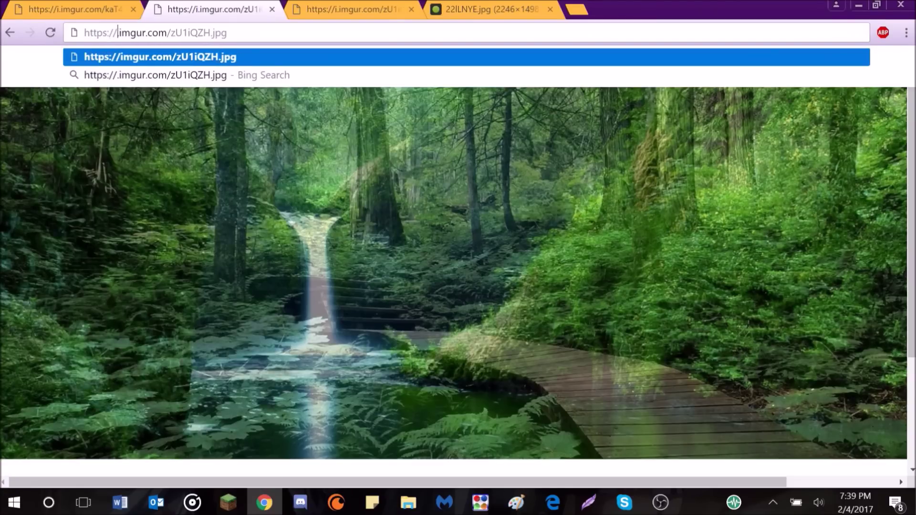
pyautogui.write('www.')
pyautogui.press('Return')
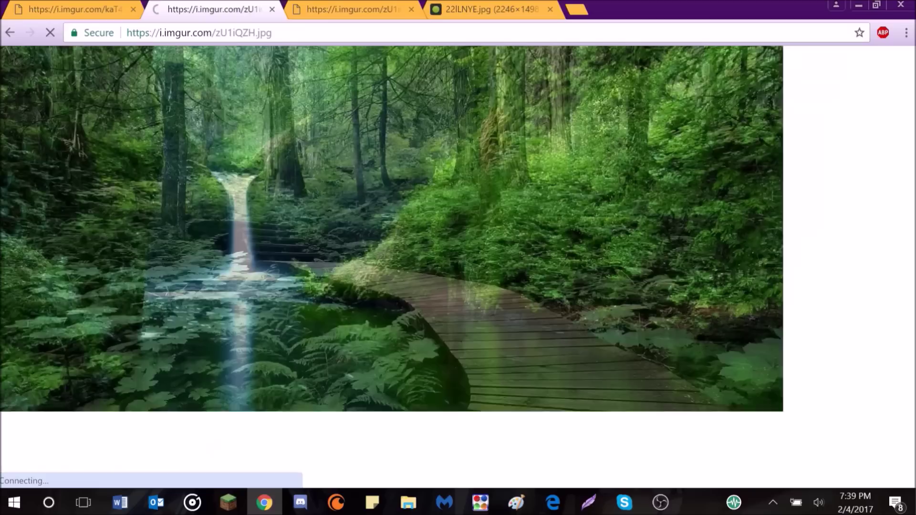
pyautogui.hotkey('ctrl', 'l')
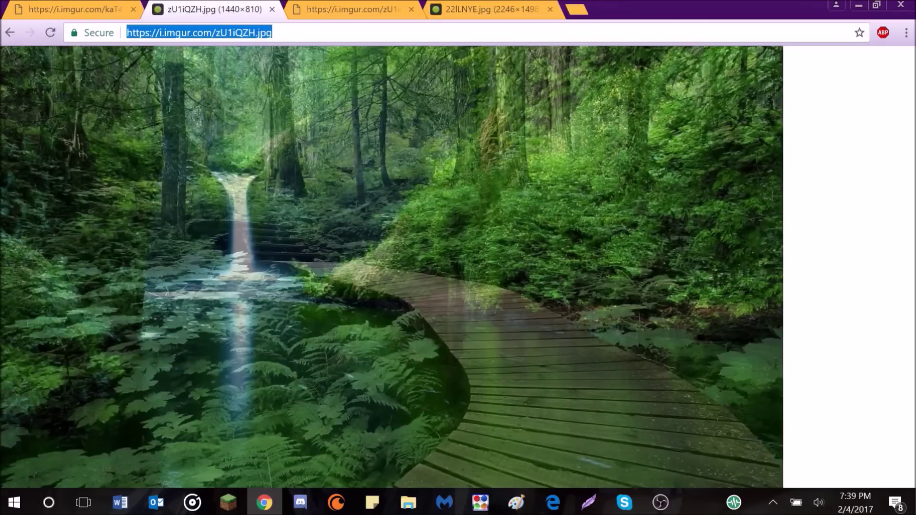
pyautogui.click(165, 33)
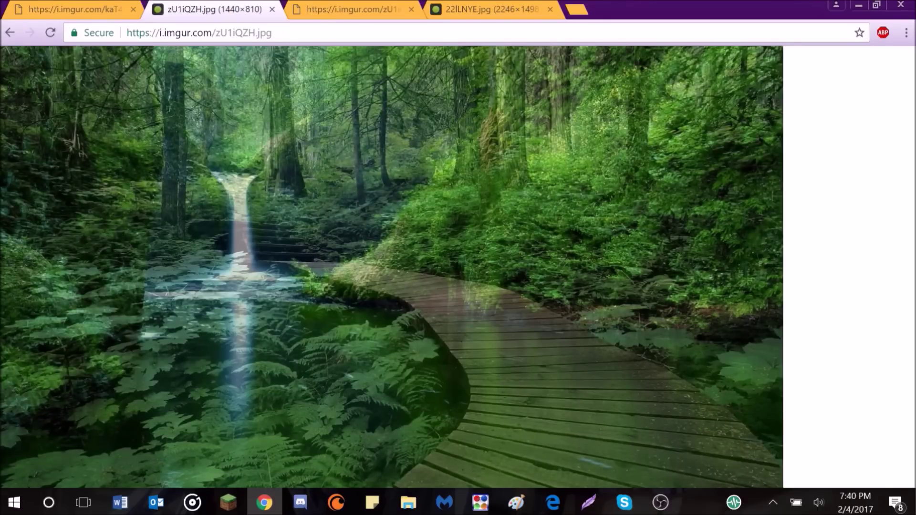
pyautogui.hotkey('ctrl', 'a')
pyautogui.click(150, 32)
pyautogui.moveTo(156, 32); pyautogui.dragTo(127, 32)
pyautogui.press('BackSpace')
pyautogui.press('Return')
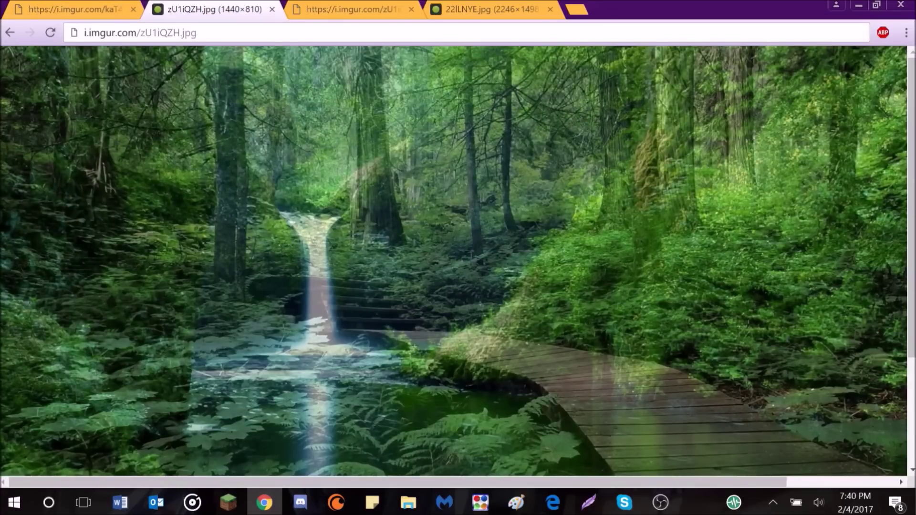
pyautogui.hotkey('ctrl', 'l')
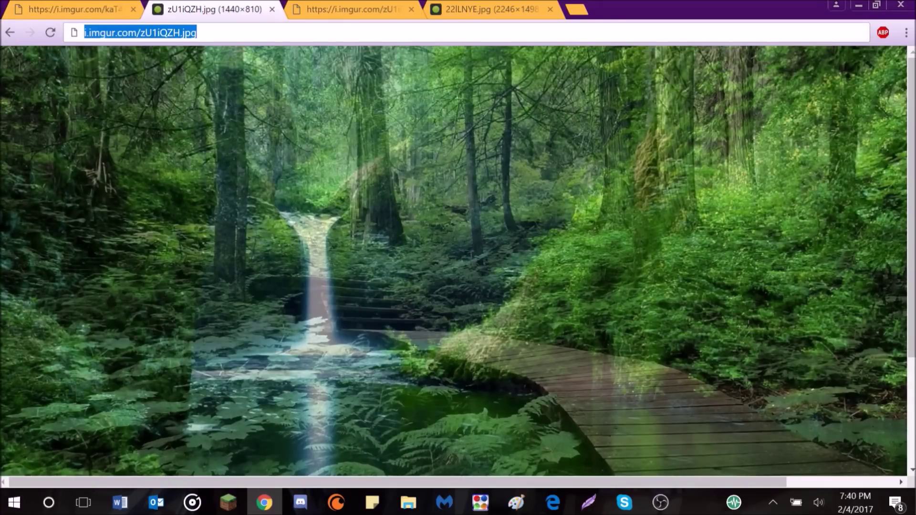
pyautogui.click(86, 32)
pyautogui.press('BackSpace')
pyautogui.write('https')
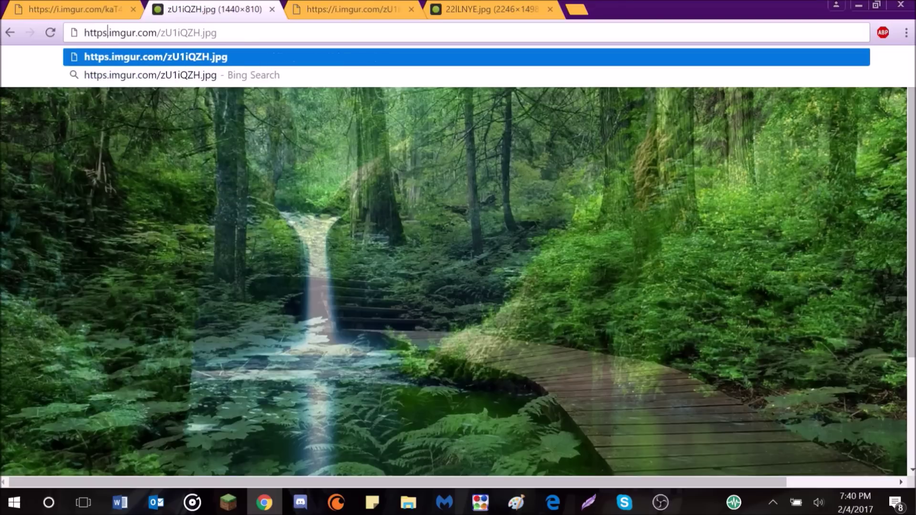
pyautogui.write('://')
# - Switch back to Discord and close the settings to view the forest background behind the chat
pyautogui.click(300, 502)
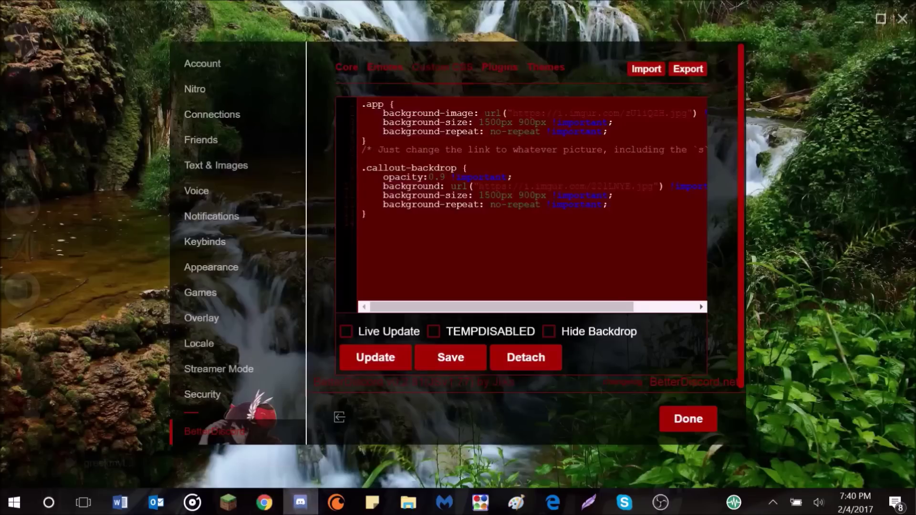
pyautogui.click(688, 419)
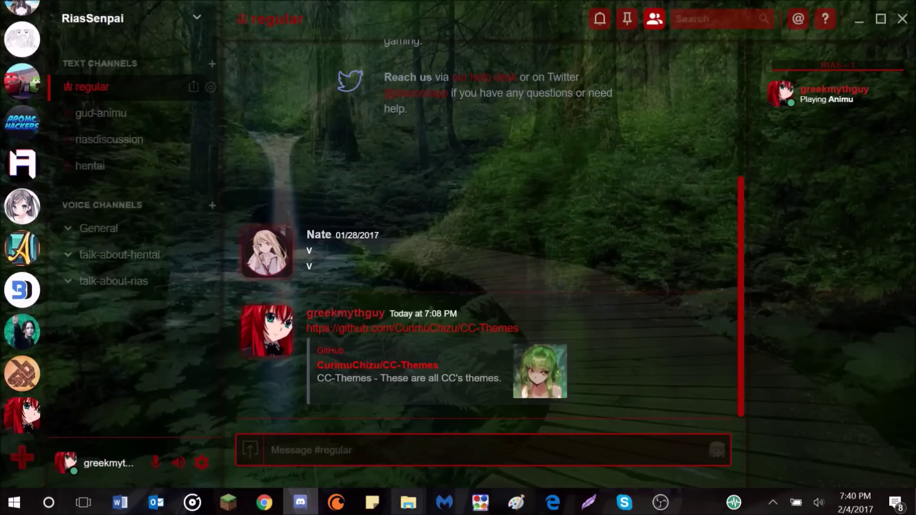
pyautogui.moveTo(408, 502)
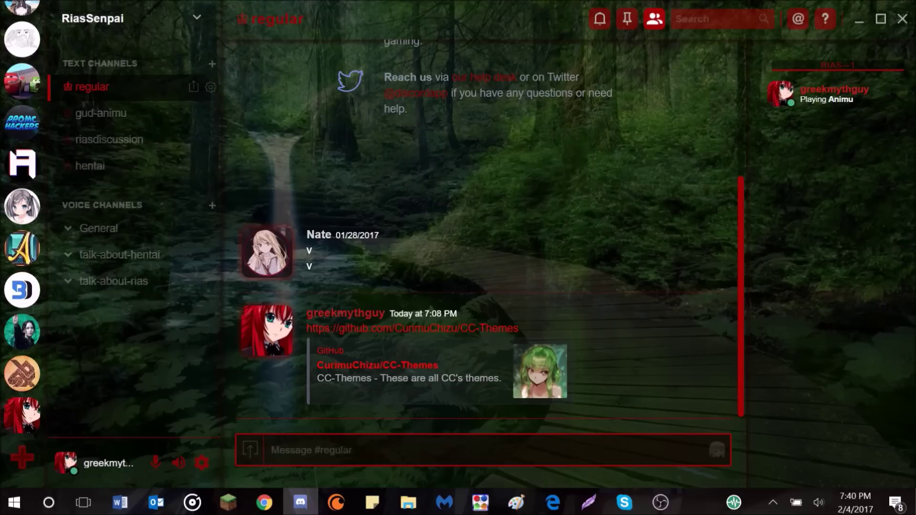
# - Switch to File Explorer, close the CC-Themes window and bring up the BetterDiscord themes folder
pyautogui.click(408, 502)
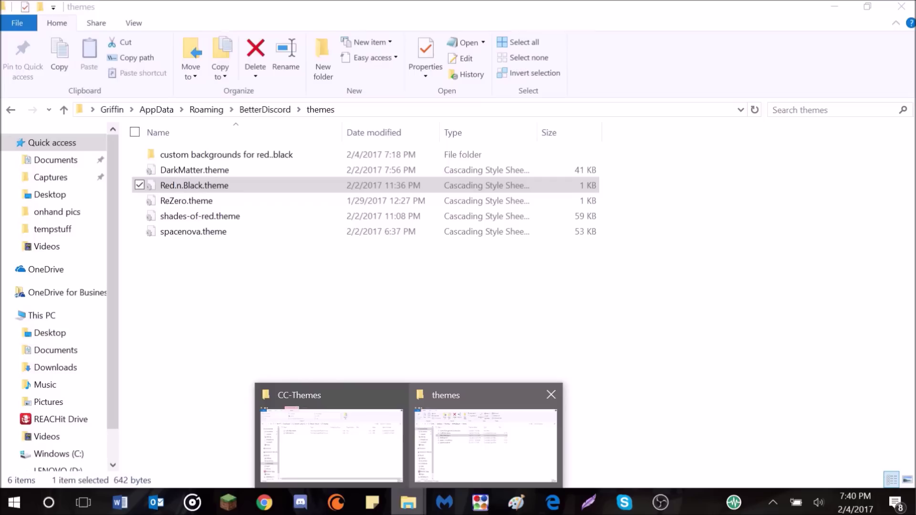
pyautogui.click(397, 394)
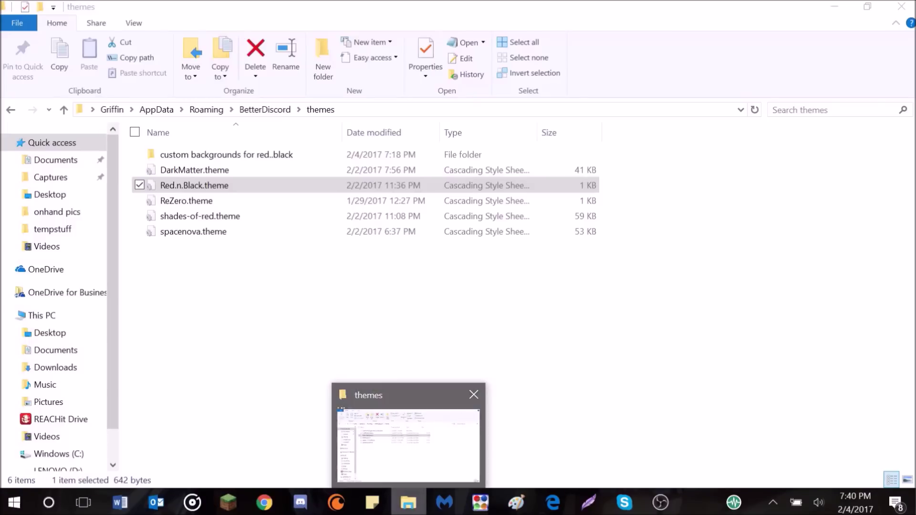
pyautogui.click(408, 446)
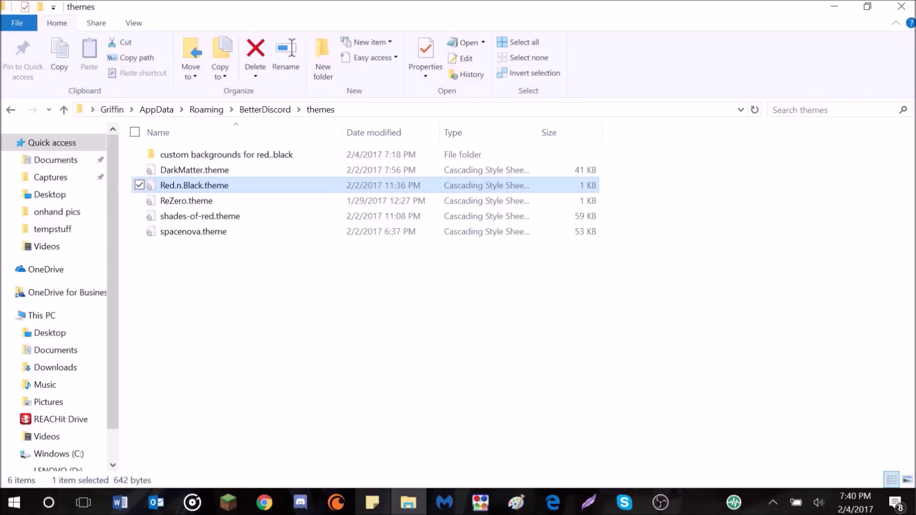
pyautogui.click(372, 502)
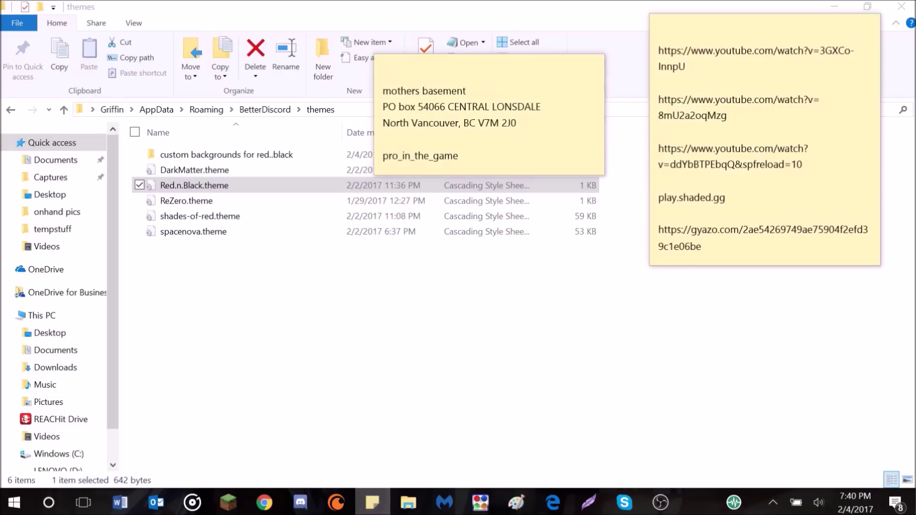
pyautogui.rightClick(372, 503)
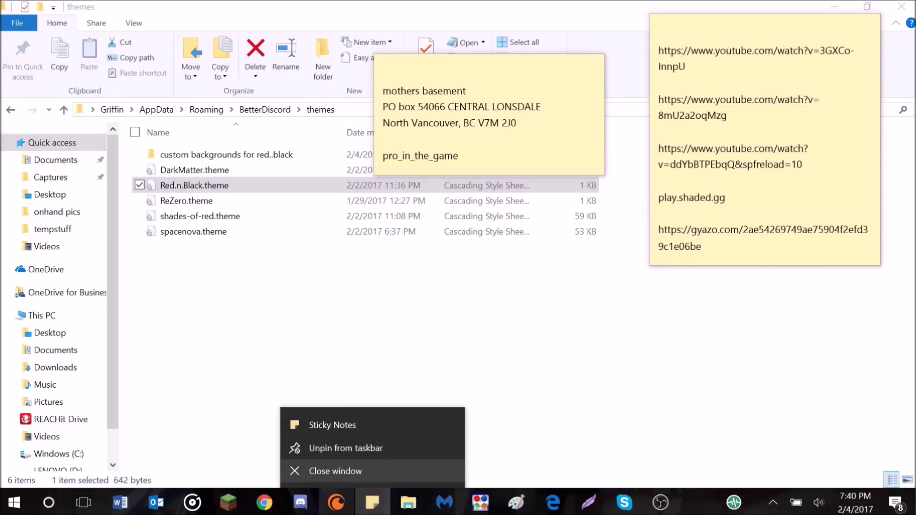
pyautogui.click(330, 471)
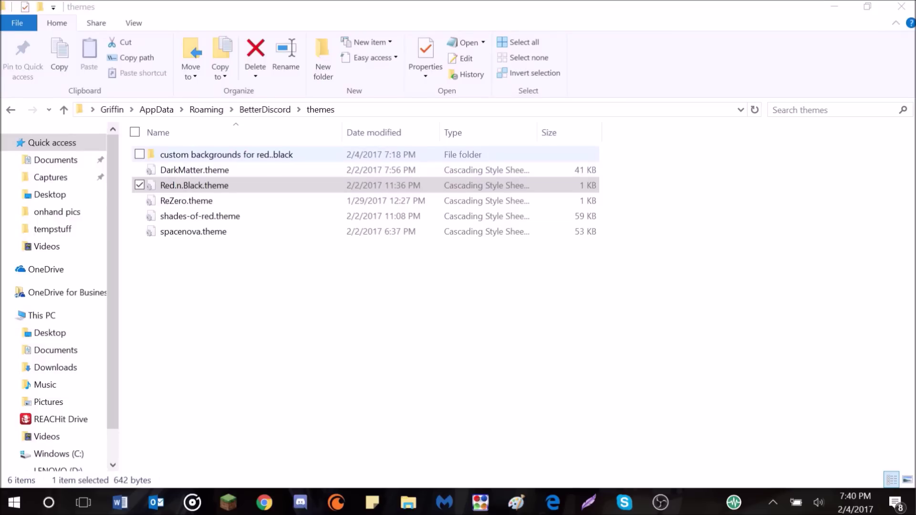
# - Open the "custom backgrounds for red..black" folder, and copy the entire custom CSS from the BetterDiscord settings in Discord
pyautogui.doubleClick(226, 154)
pyautogui.click(300, 502)
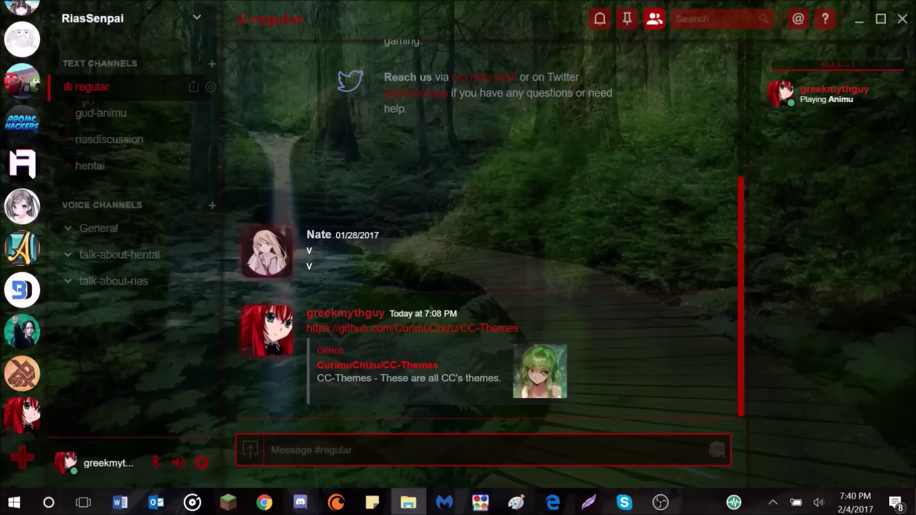
pyautogui.click(201, 463)
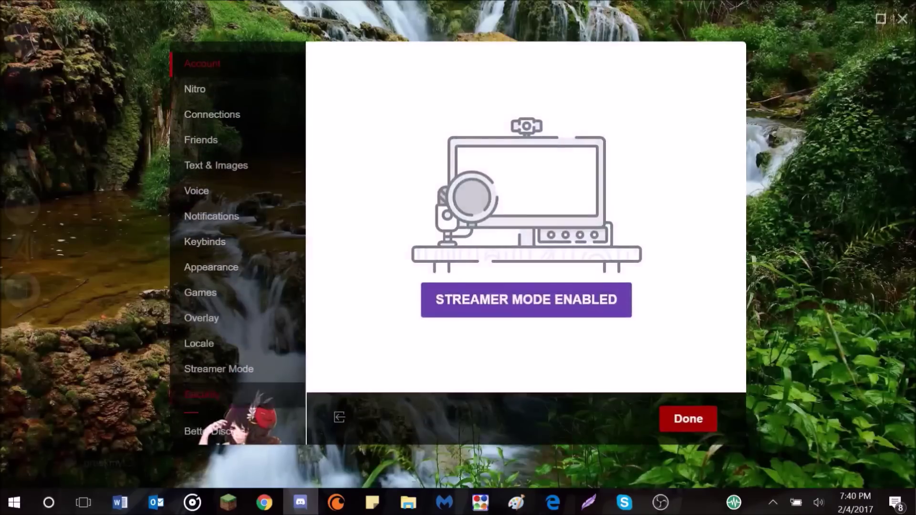
pyautogui.click(215, 430)
pyautogui.hotkey('ctrl', 'a')
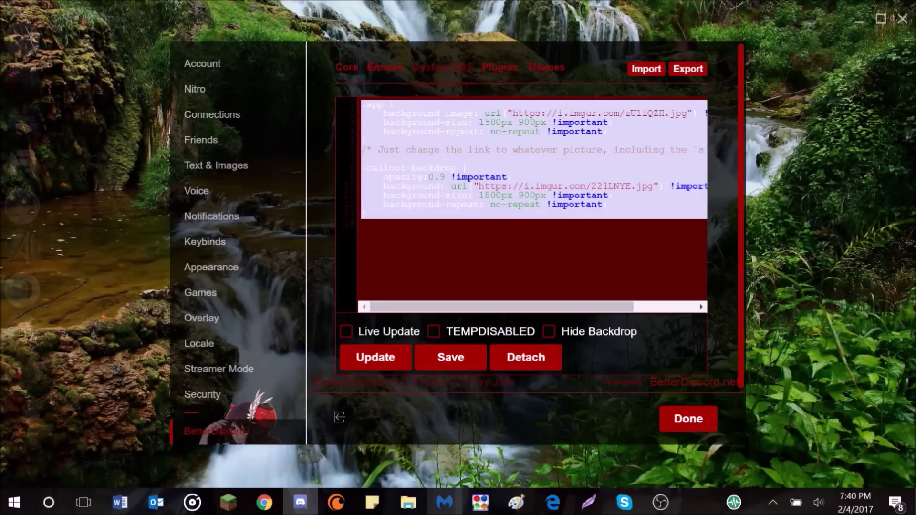
# - Create a text document named trees in the "custom backgrounds for red..black" folder in File Explorer
pyautogui.click(408, 502)
pyautogui.rightClick(268, 238)
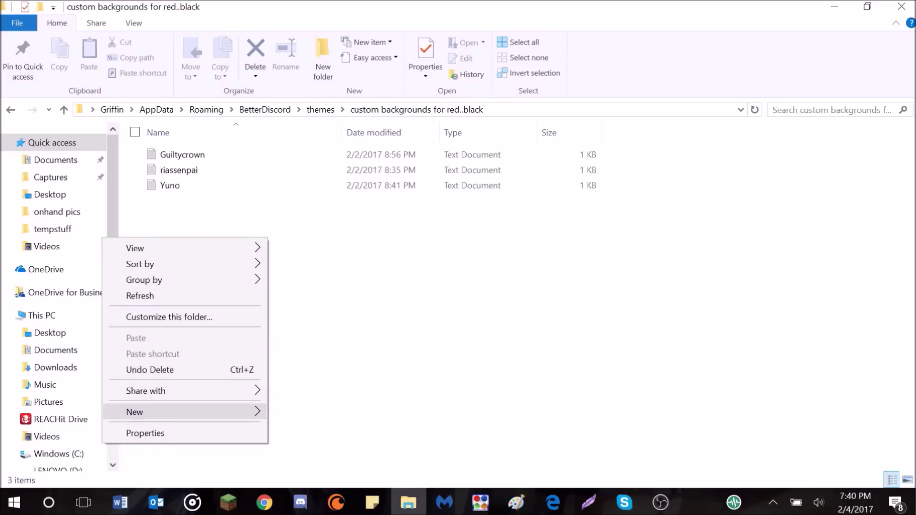
pyautogui.moveTo(143, 412)
pyautogui.click(318, 379)
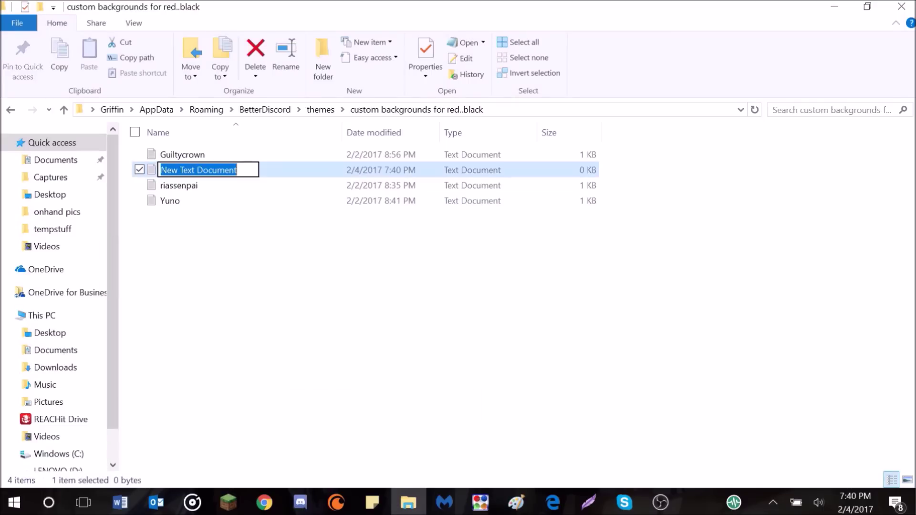
pyautogui.write('trees')
pyautogui.press('Return')
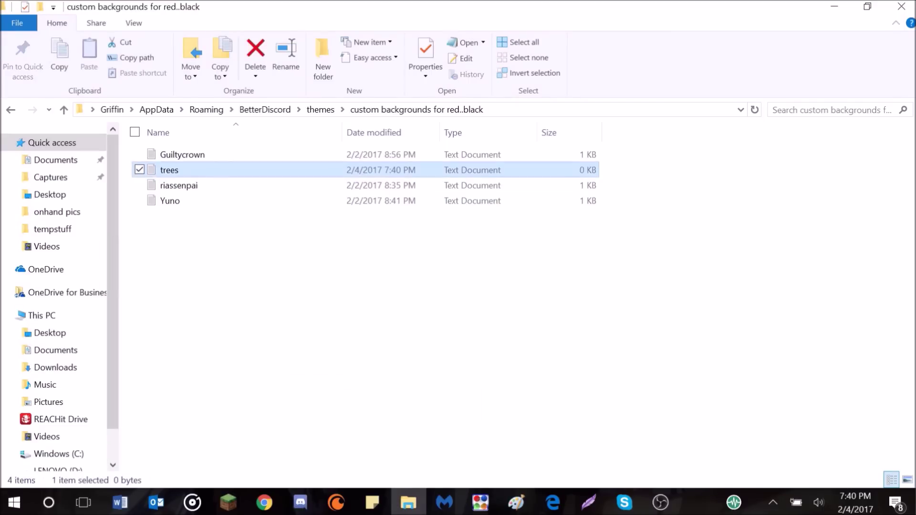
# - Paste the copied custom CSS into the trees document and save it, reopening the file to check its contents
pyautogui.doubleClick(170, 185)
pyautogui.write('.app {     background-image: url("https://i.imgur.com/zU1iQZH.jpg") !important;     background-size: 1500px 900px !important;     background-repeat: no-repeat !important; } /* Just change the link to whatever picture, including the `s` in `https` */  .callout-backdrop {     opacity:0.9 !important;     background: url("https://i.imgur.com/22lLNYE.jpg") !important;     background-size: 1500px 900px !important;     background-repeat: no-repeat !important; }')
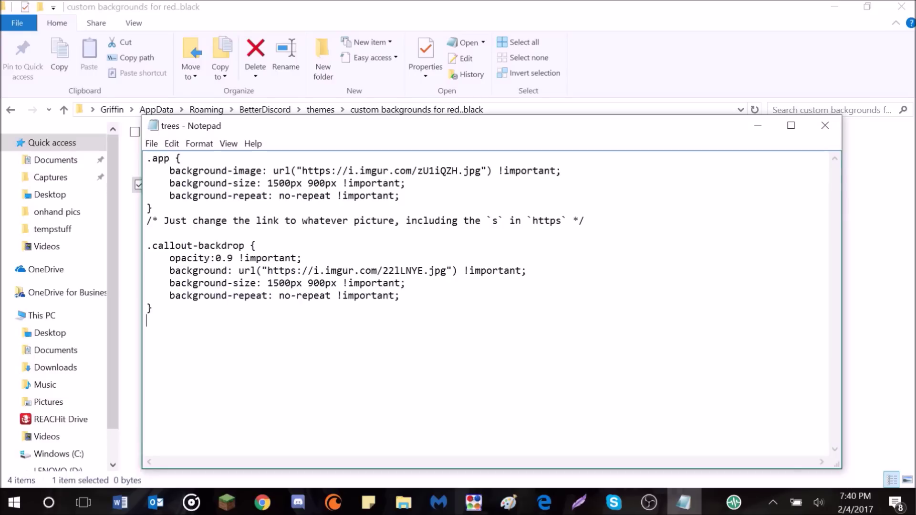
pyautogui.hotkey('ctrl', 's')
pyautogui.click(825, 125)
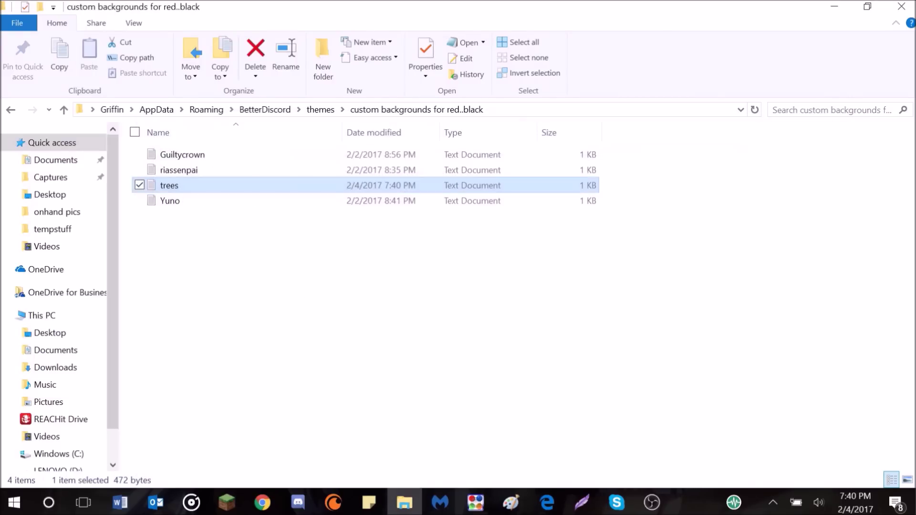
pyautogui.doubleClick(170, 185)
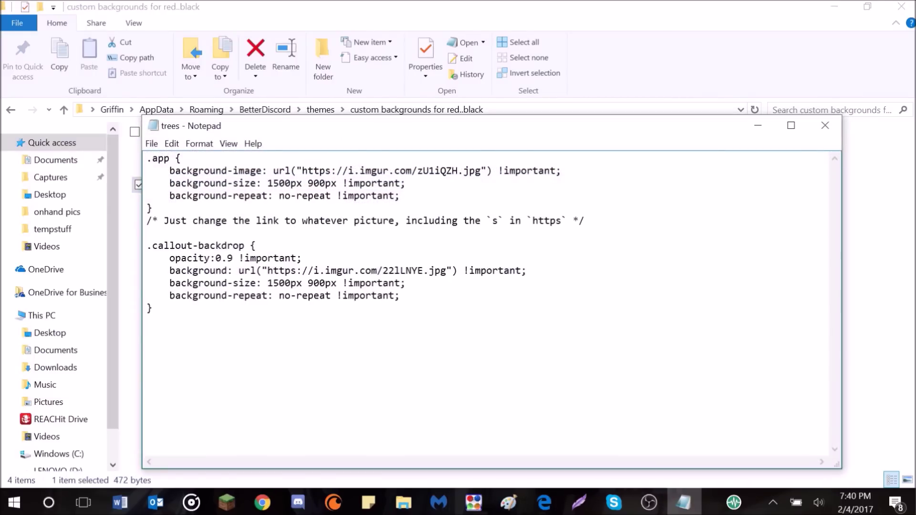
pyautogui.click(825, 125)
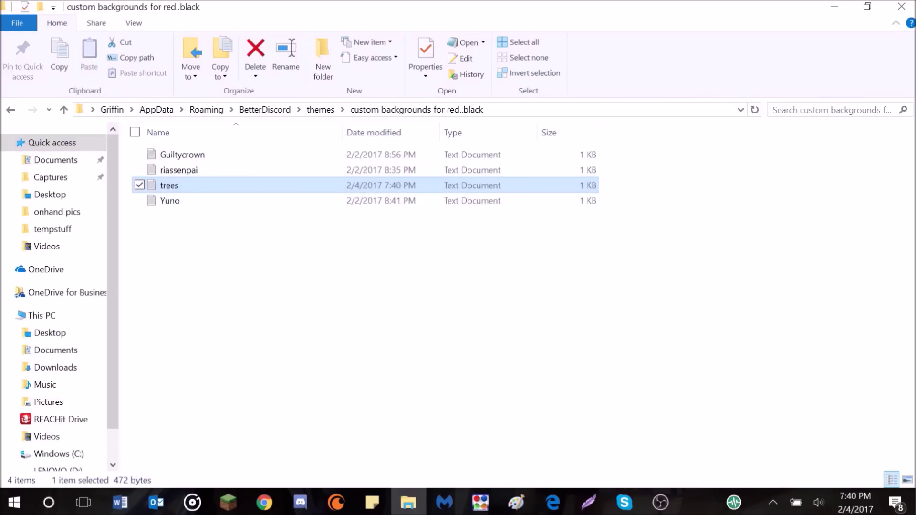
# - Replace Discord's entire custom CSS with the code from the riassenpai text document, and update it before closing the settings
pyautogui.doubleClick(179, 170)
pyautogui.hotkey('ctrl', 'a')
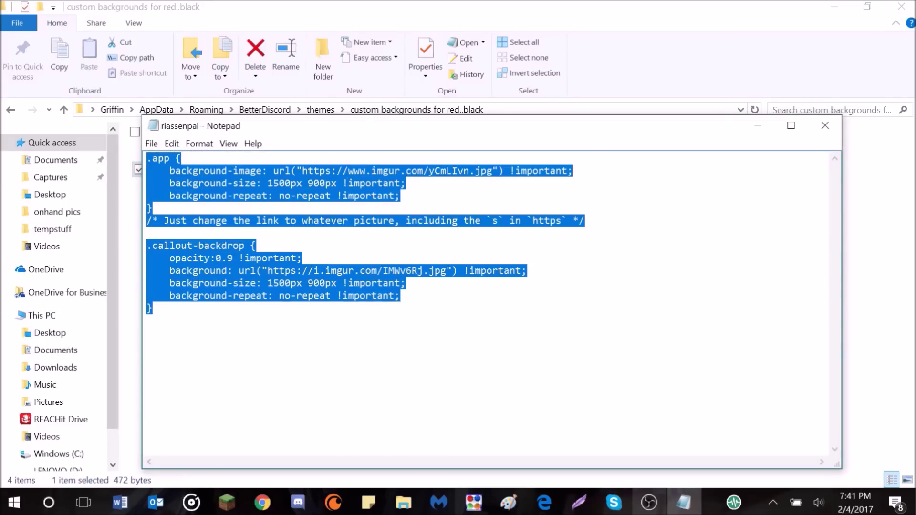
pyautogui.click(298, 503)
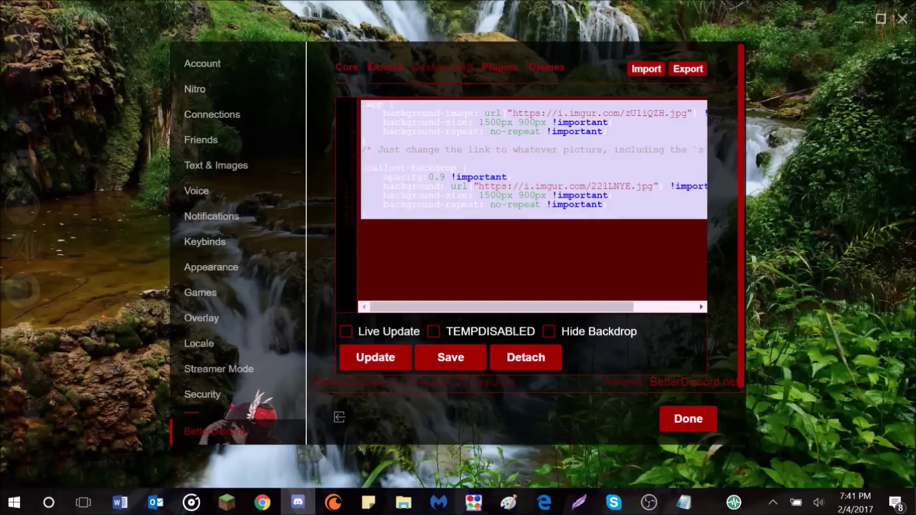
pyautogui.moveTo(377, 220); pyautogui.dragTo(210, 86)
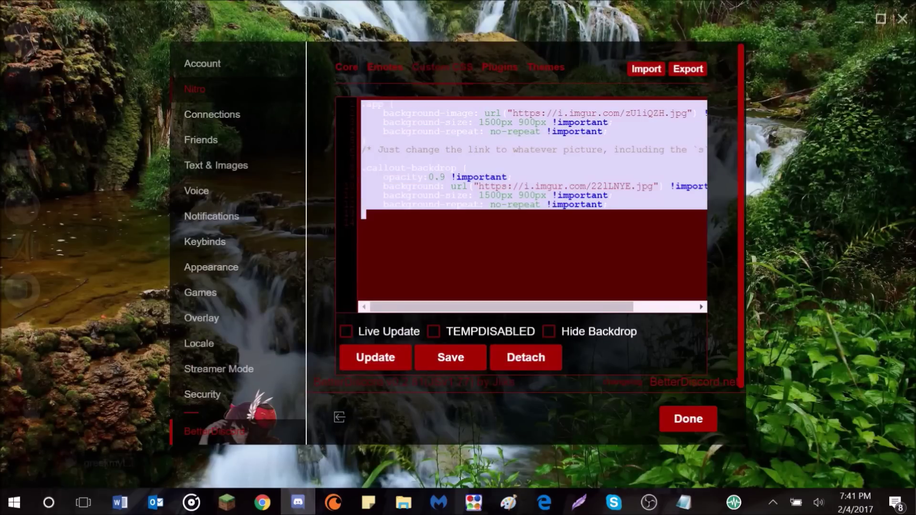
pyautogui.press('BackSpace')
pyautogui.hotkey('ctrl', 'v')
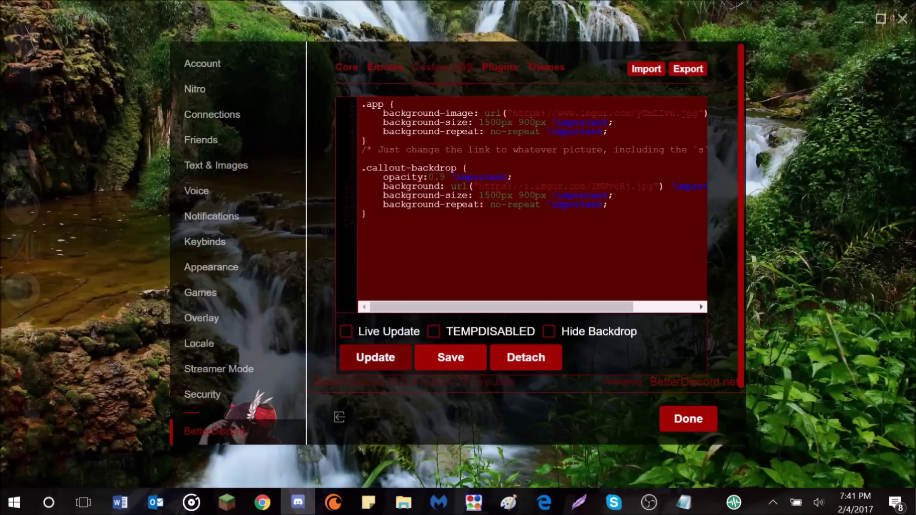
pyautogui.click(375, 358)
pyautogui.click(688, 419)
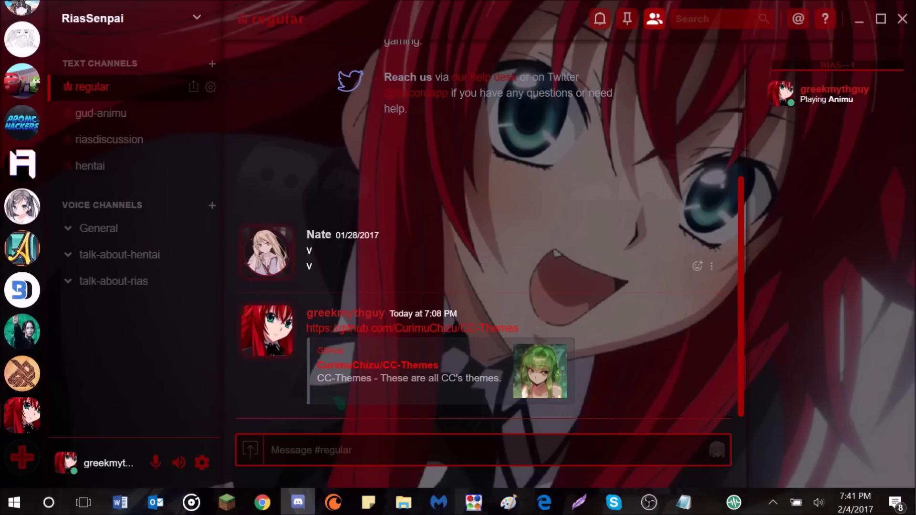
# - View the instant invites in the ArcadianMC server settings, highlighting the invite's code field, and close the settings
pyautogui.scroll(8, 22, 201)
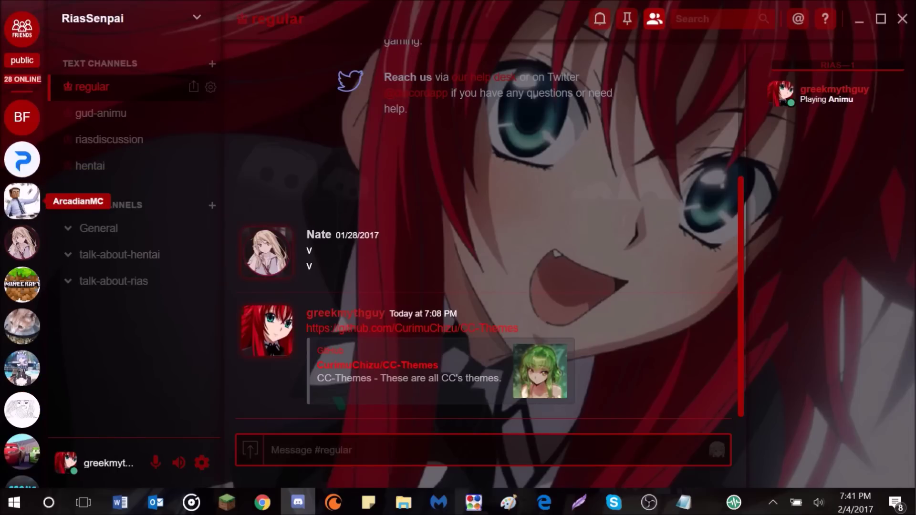
pyautogui.click(22, 201)
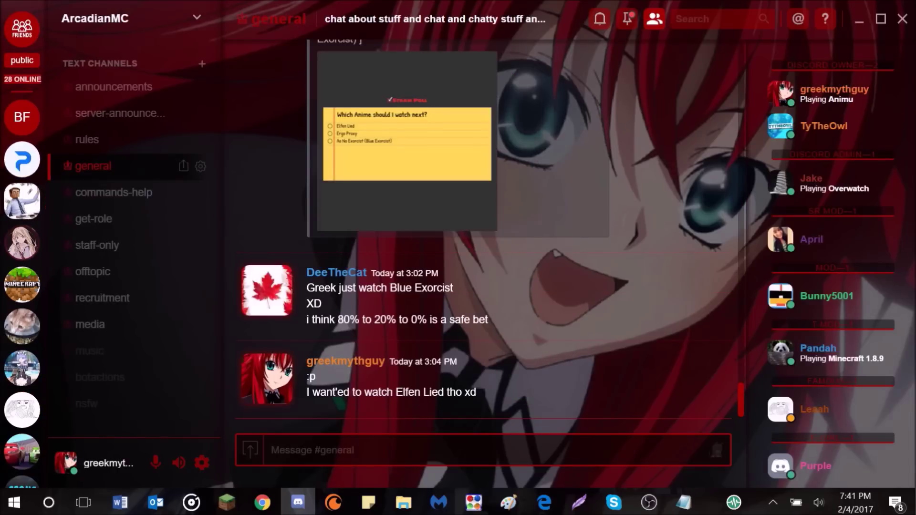
pyautogui.click(196, 18)
pyautogui.click(119, 90)
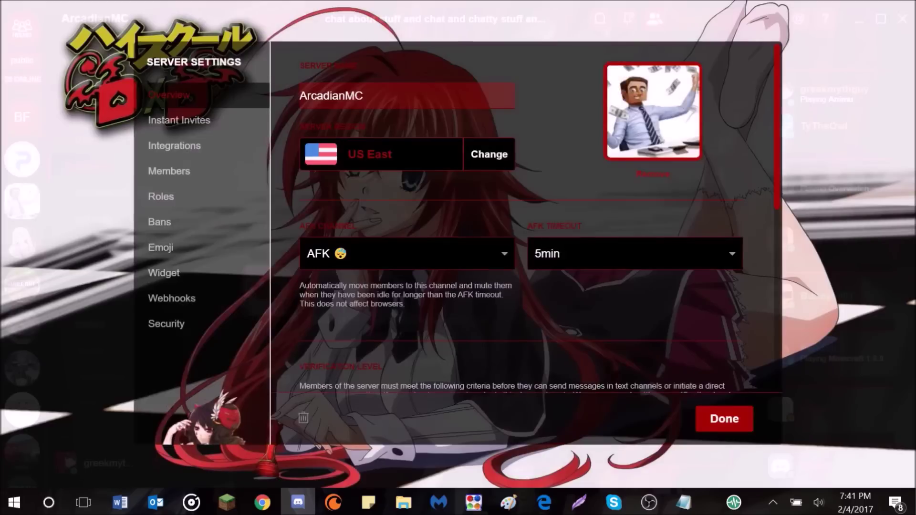
pyautogui.click(179, 120)
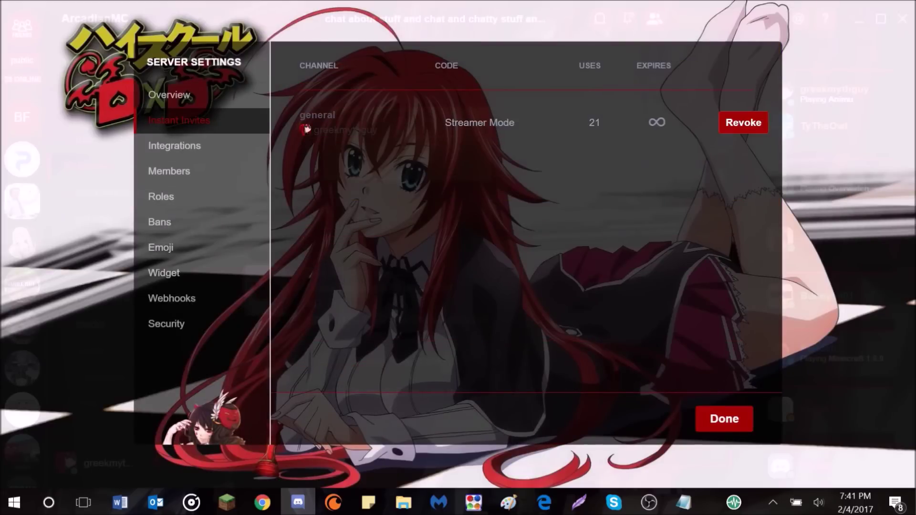
pyautogui.moveTo(469, 123); pyautogui.dragTo(445, 122)
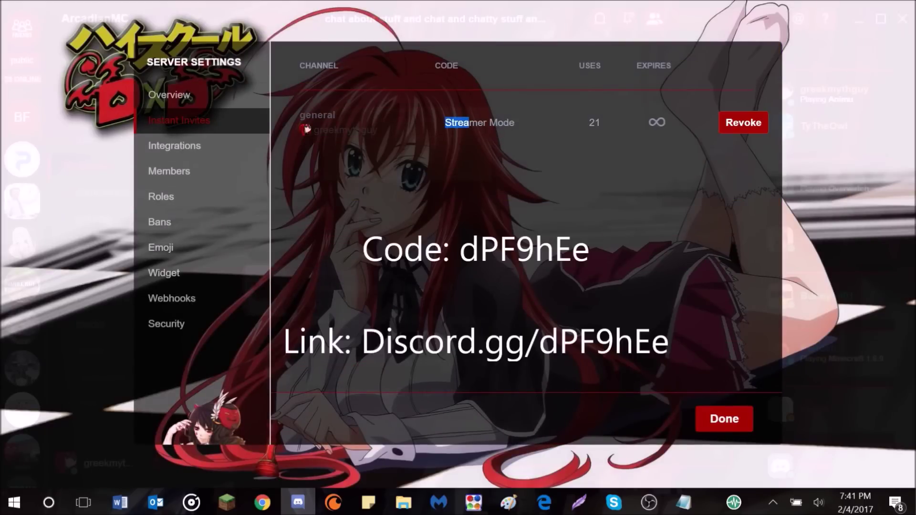
pyautogui.moveTo(514, 122); pyautogui.dragTo(445, 123)
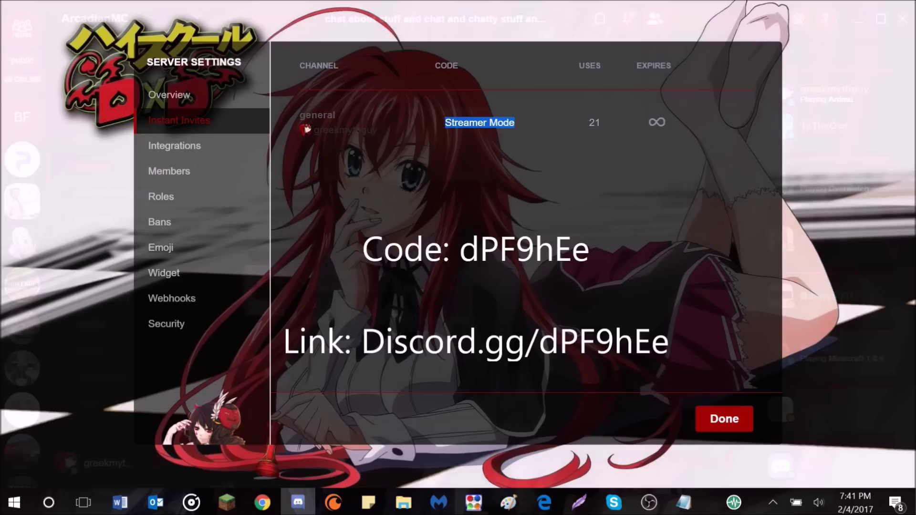
pyautogui.click(724, 418)
# - Switch to OBS and stop the recording
pyautogui.click(648, 502)
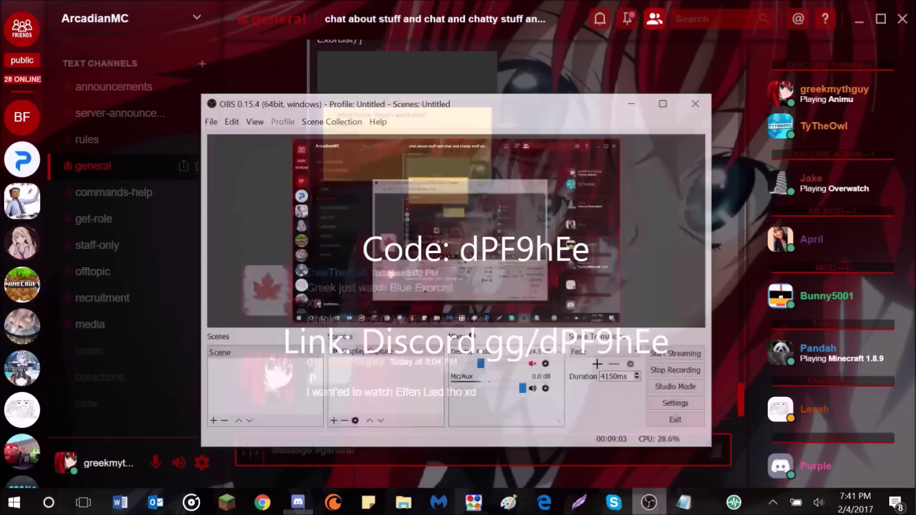
pyautogui.click(660, 358)
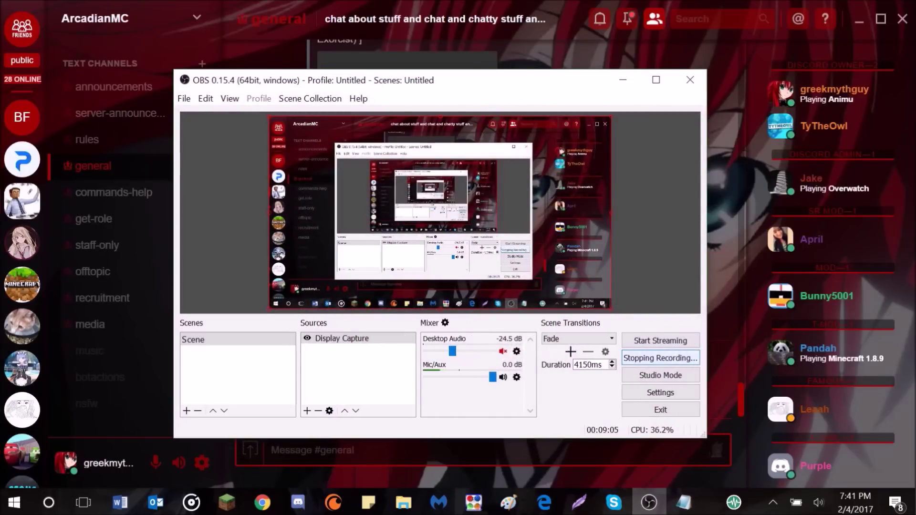